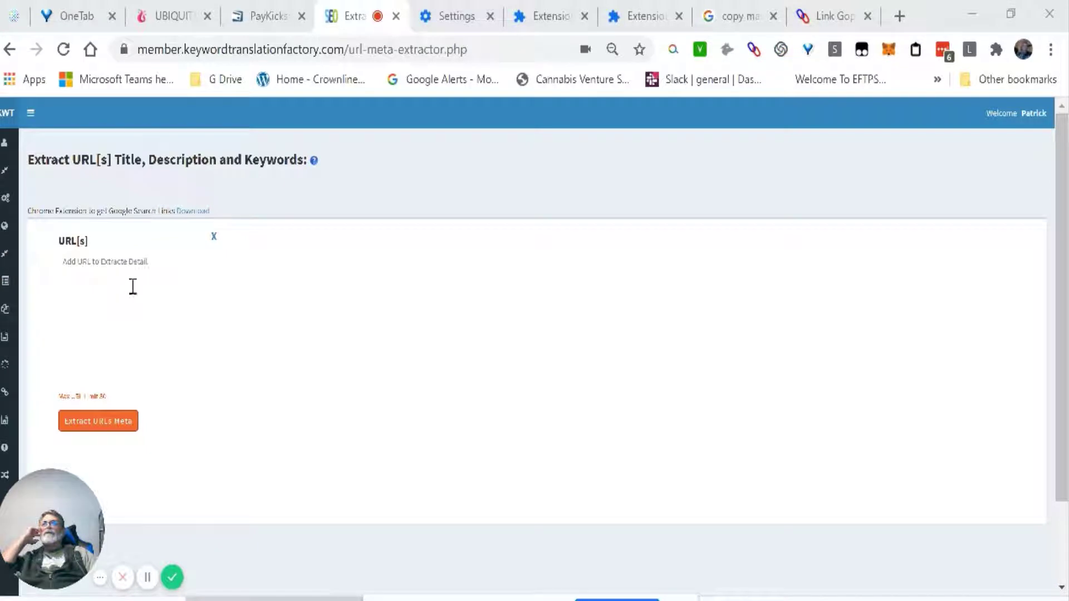
left_click(132, 286)
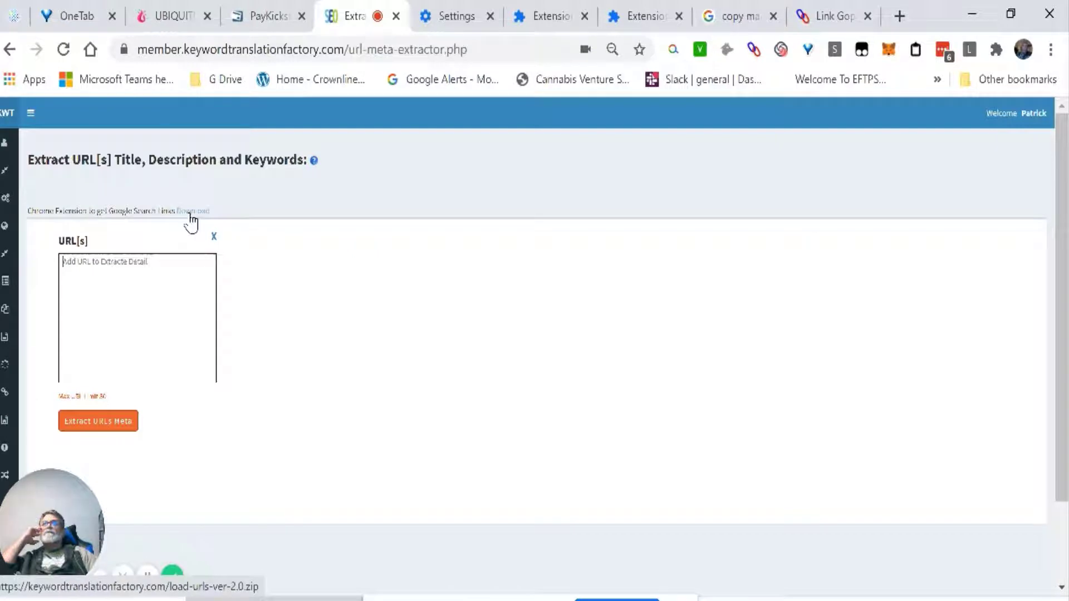
left_click(190, 214)
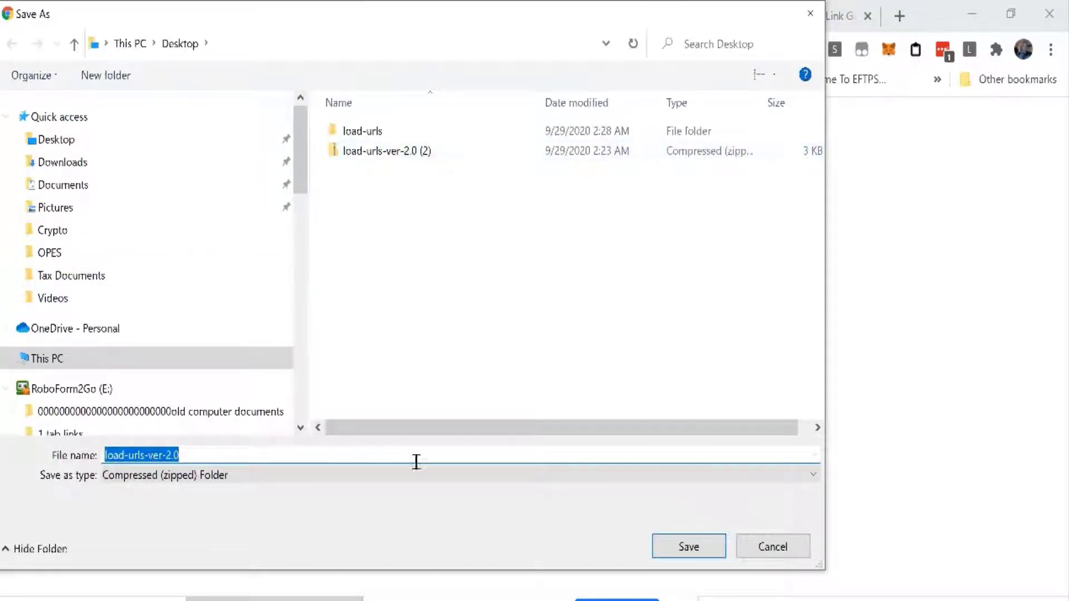
left_click(772, 547)
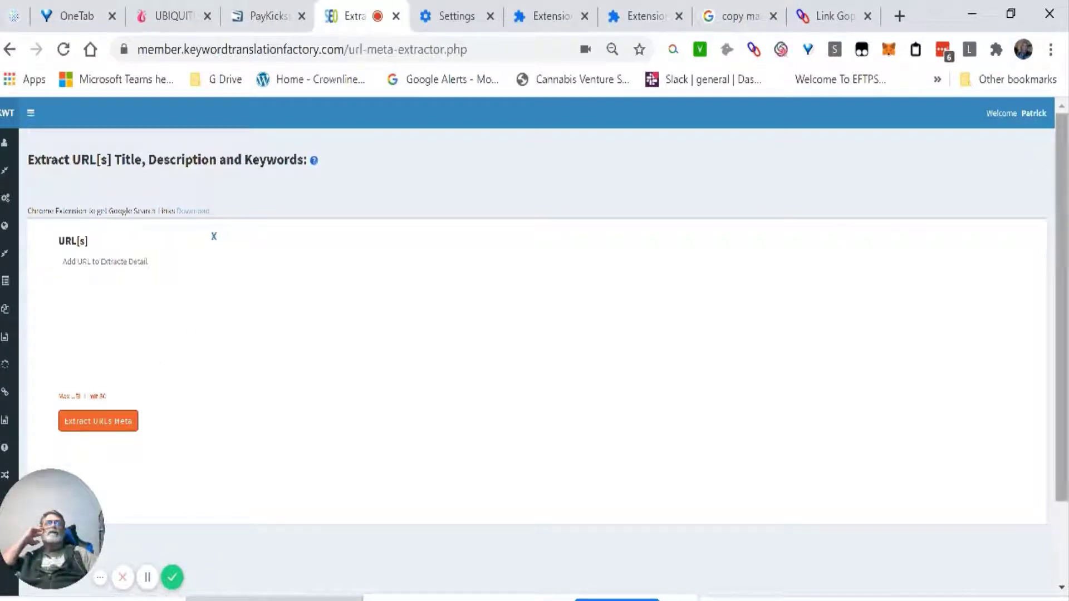
Open the browser's extension management page from its settings, disable the Load Url's extension and remove it.
left_click(1052, 50)
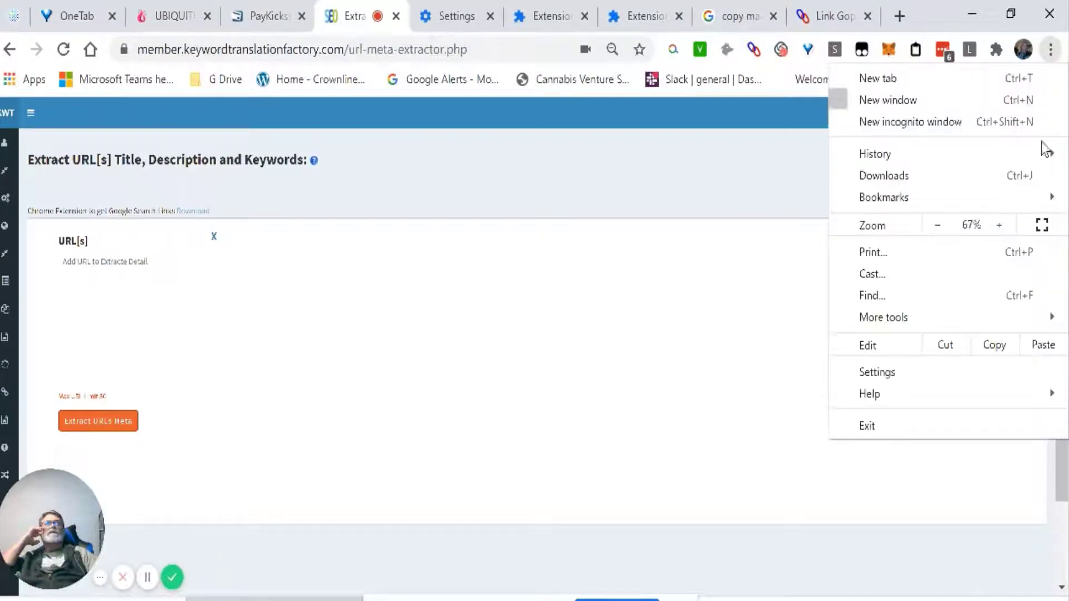
left_click(972, 377)
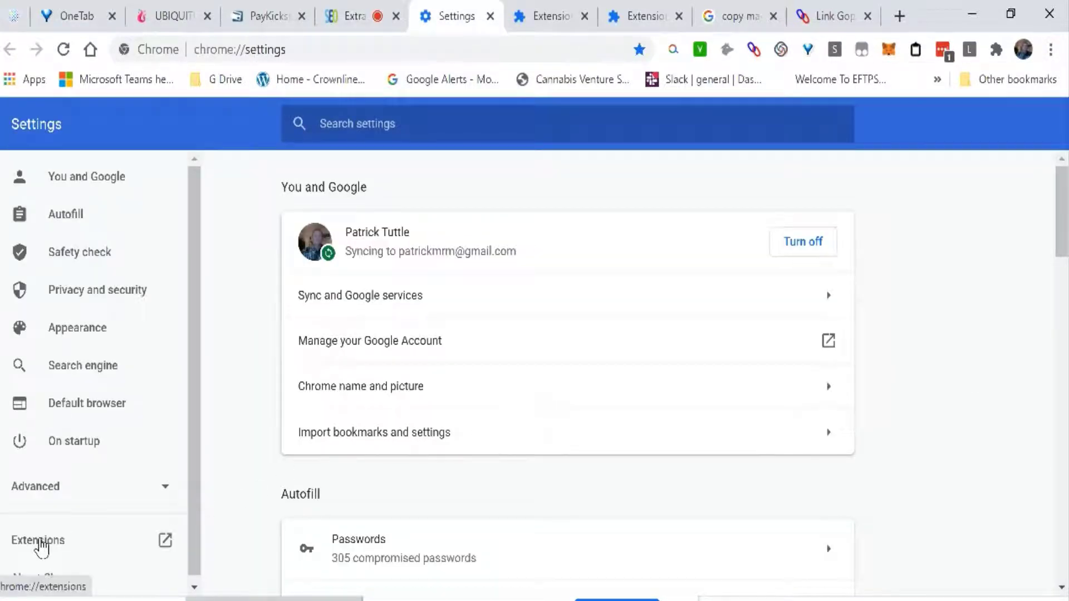
left_click(167, 545)
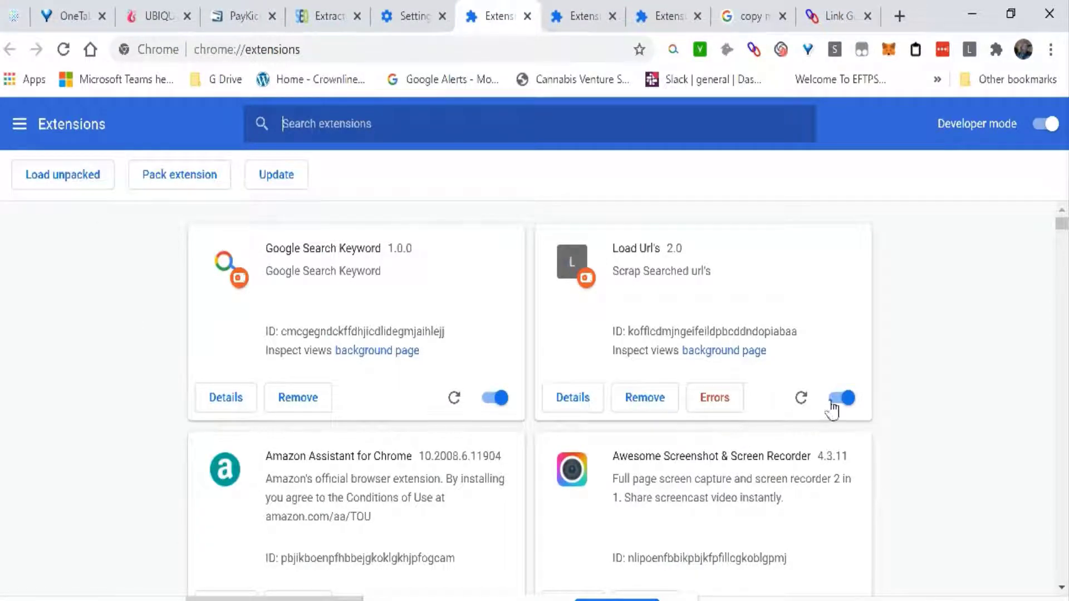
left_click(849, 405)
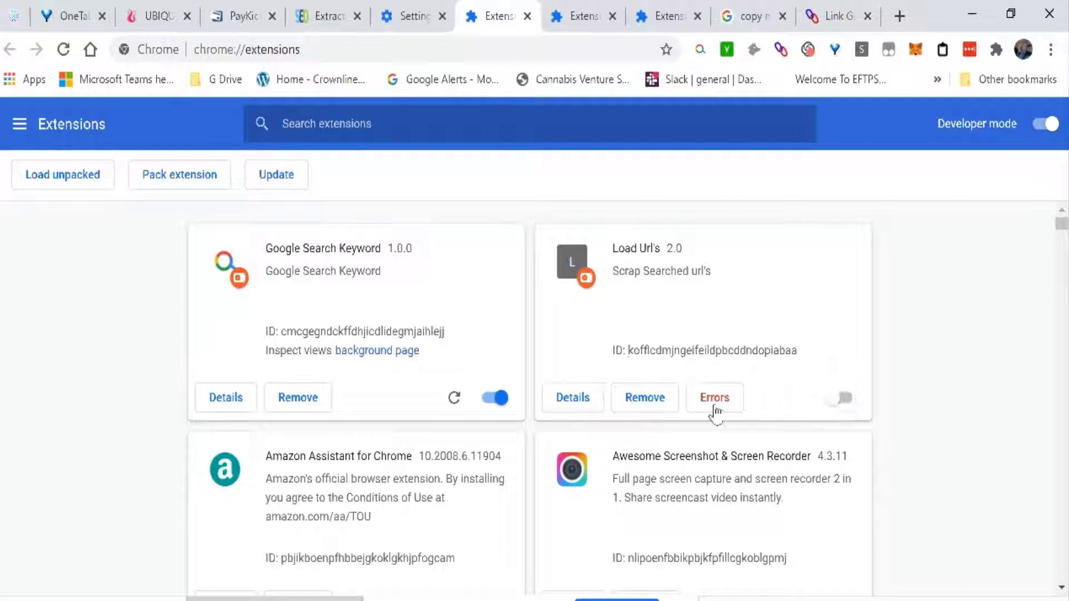
left_click(647, 402)
left_click(613, 150)
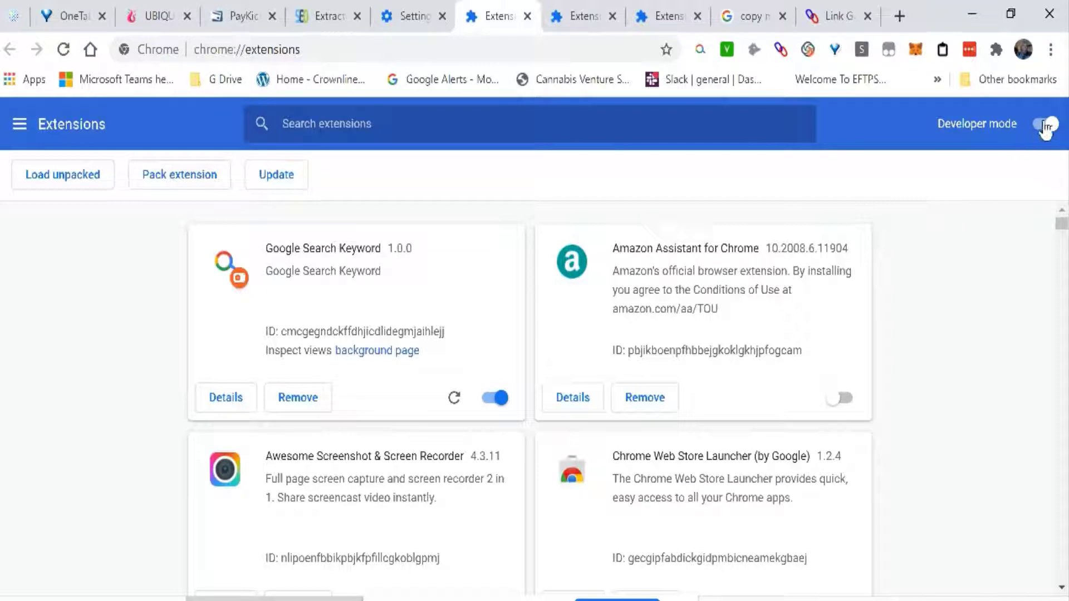
Load the load-urls folder from the Desktop as an unpacked extension.
left_click(60, 180)
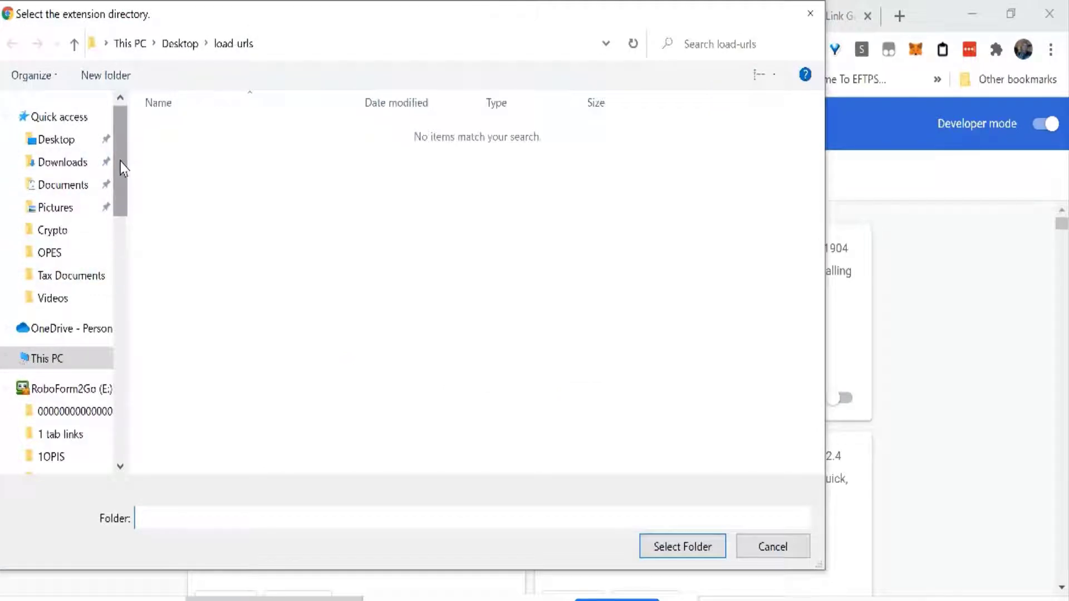
left_click(78, 140)
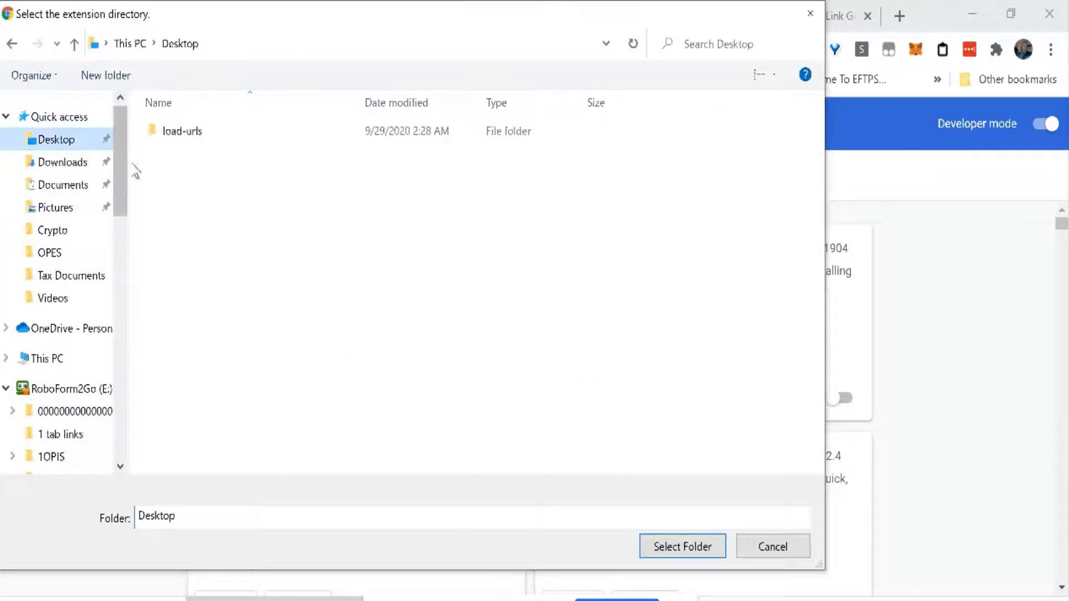
left_click(226, 138)
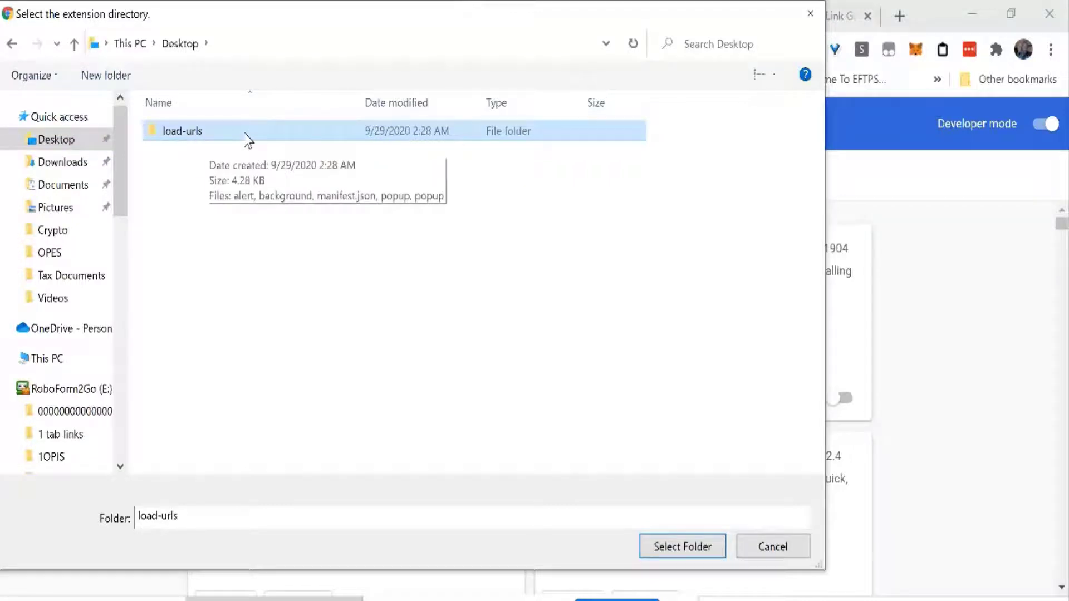
left_click(675, 549)
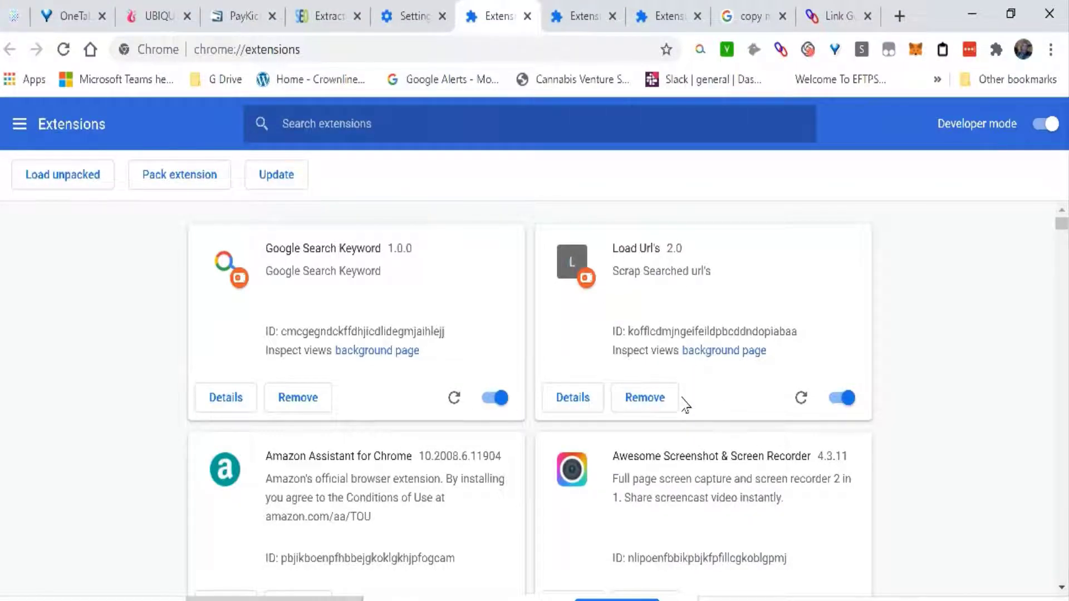
Pin the Load Url's extension to the browser toolbar.
left_click(996, 50)
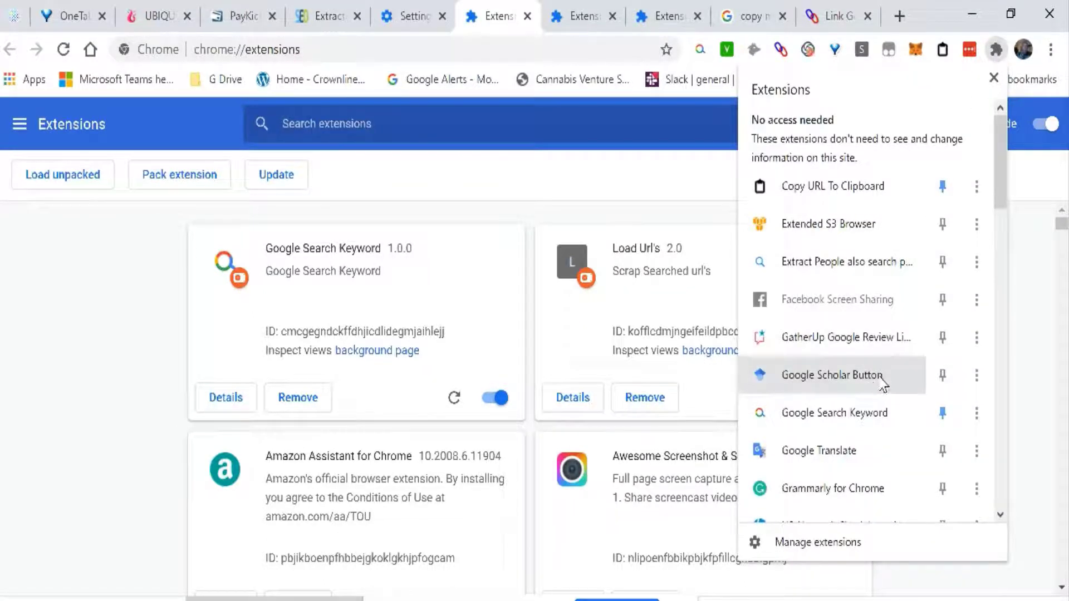
scroll(881, 378, "down", 4)
scroll(881, 379, "down", 2)
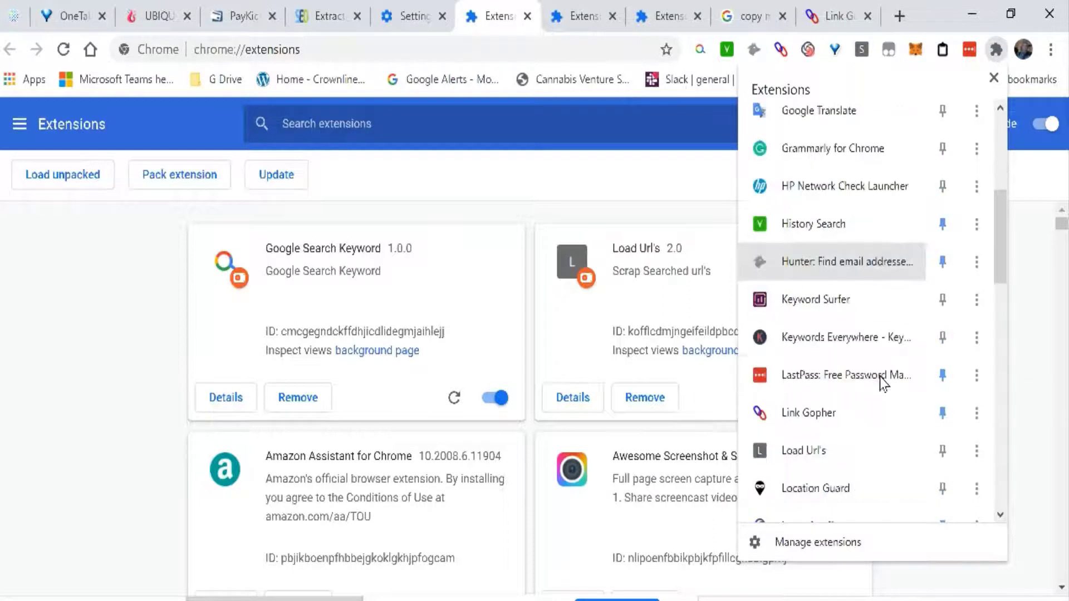
left_click(944, 452)
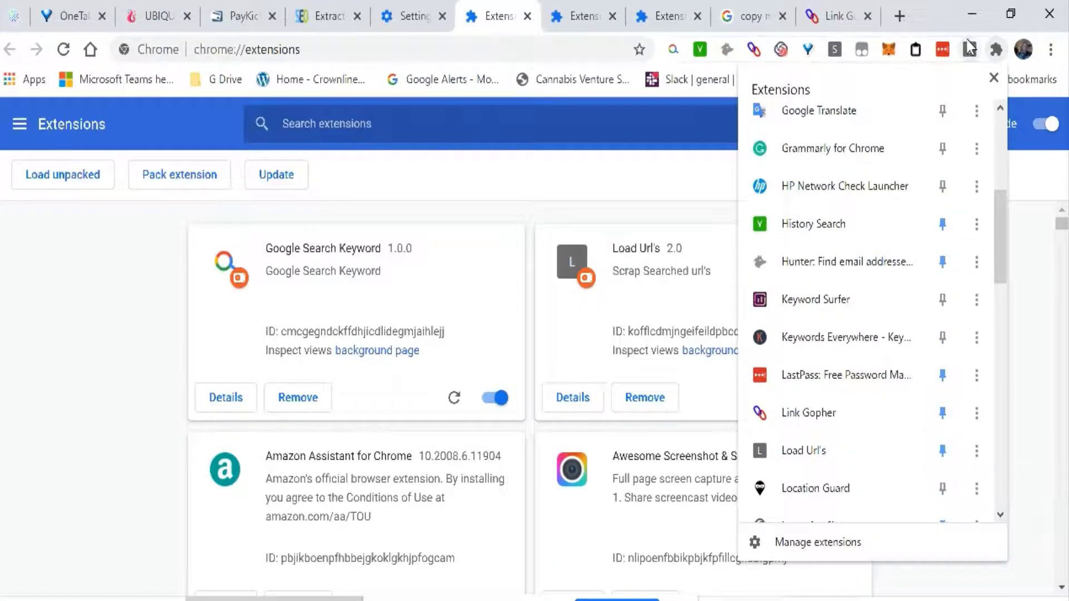
left_click(83, 261)
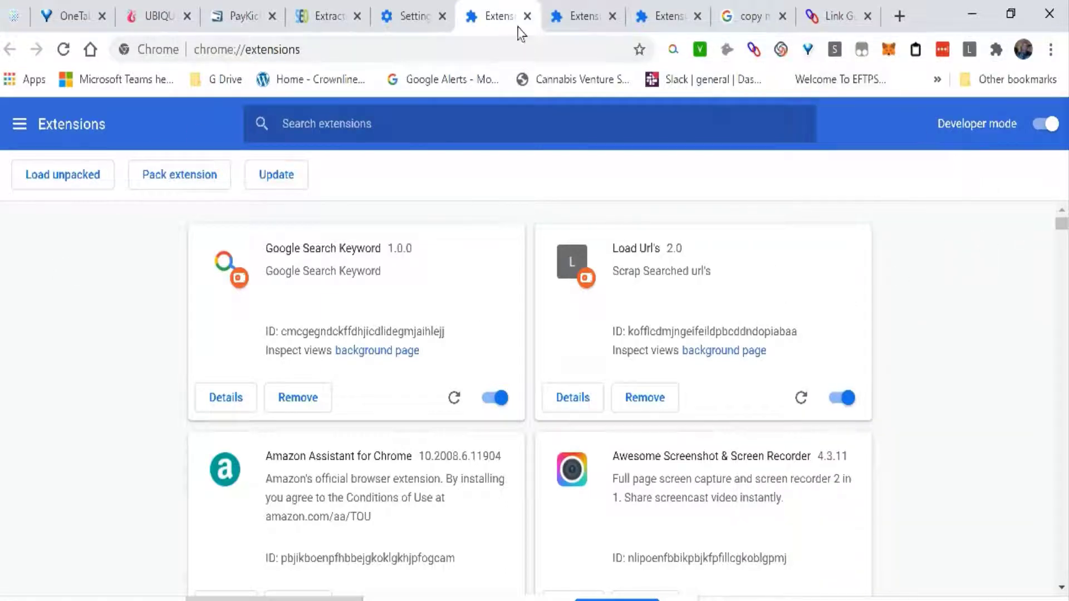
Close the three open Extensions pages and return to the URL meta extractor page.
left_click(528, 16)
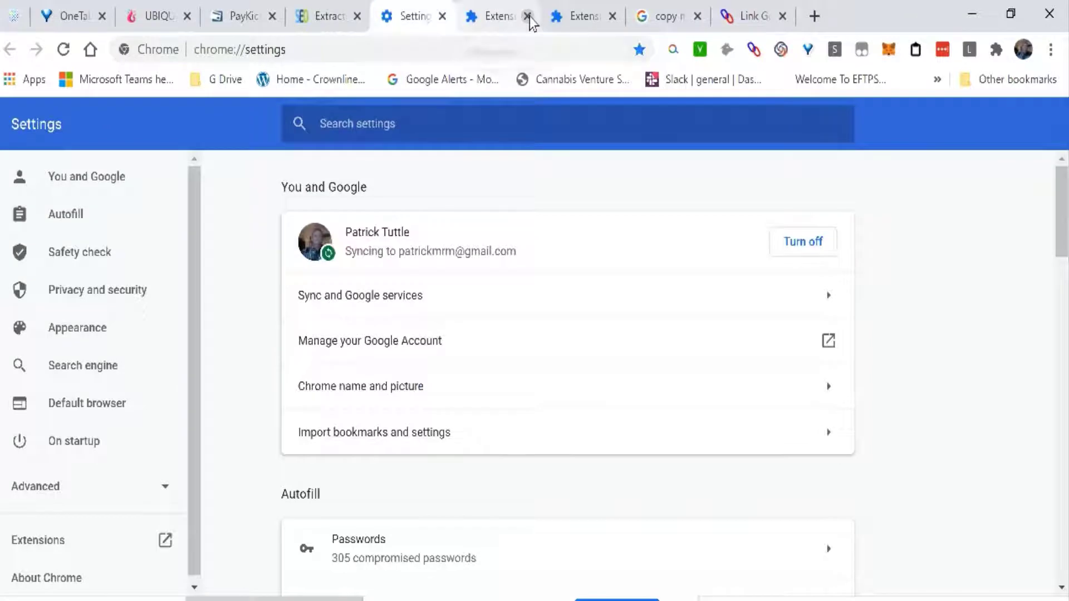
left_click(528, 15)
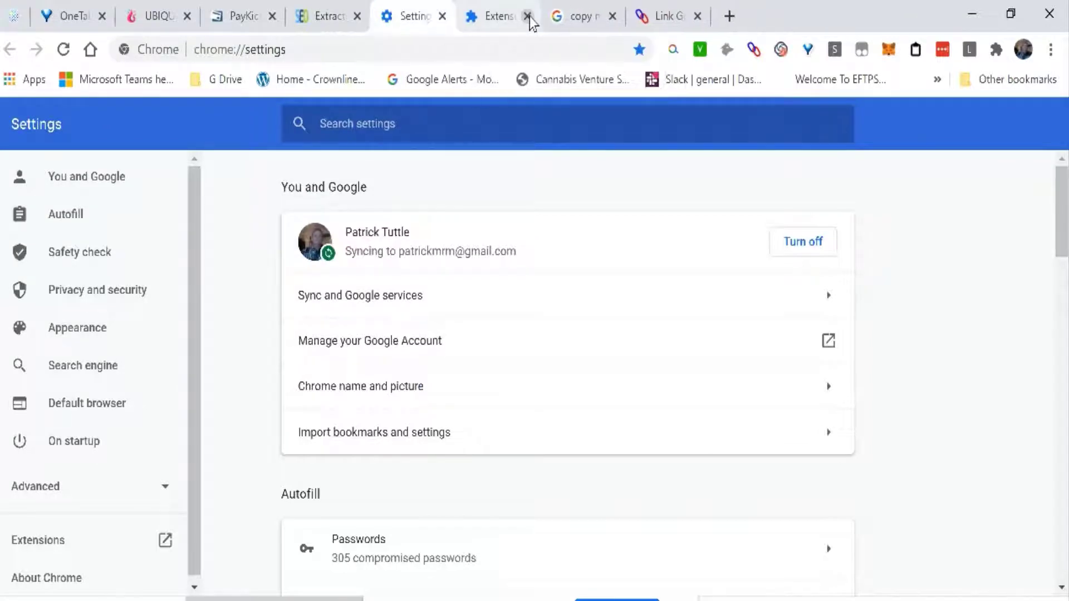
left_click(528, 15)
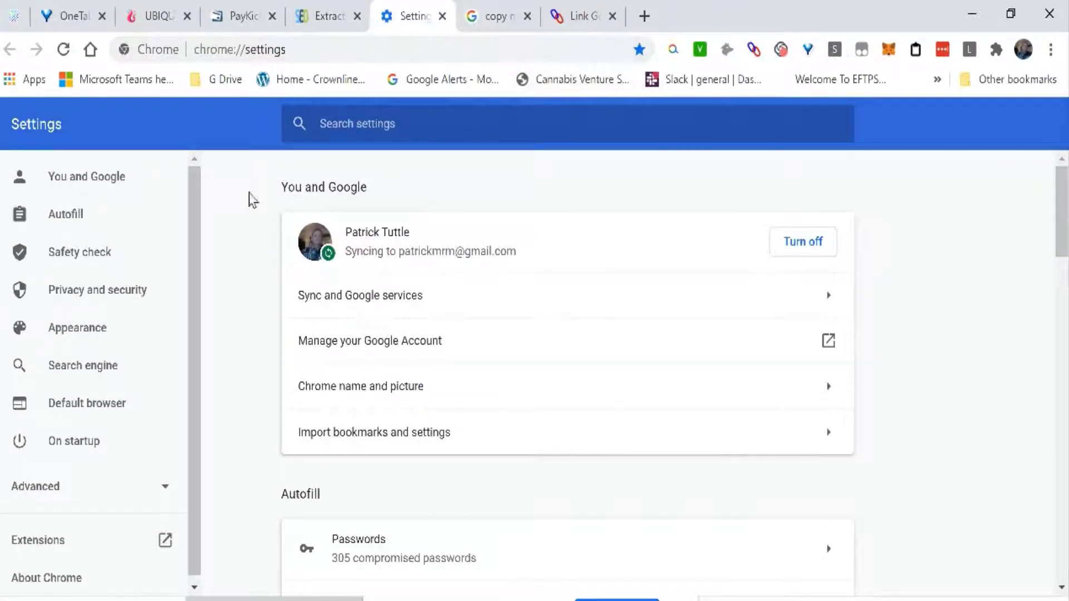
left_click(453, 18)
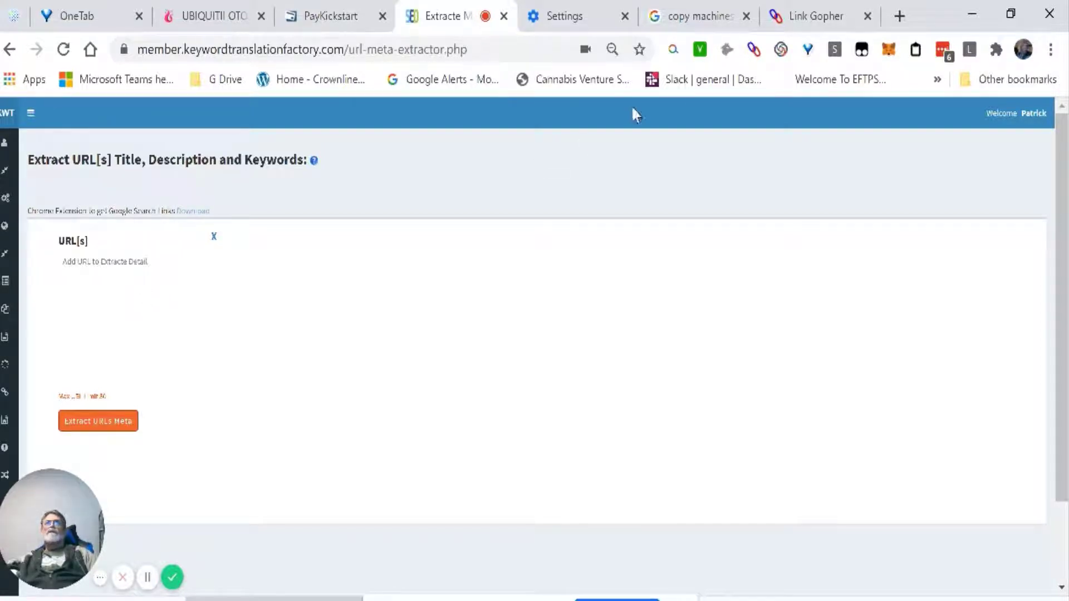
Load the result URLs of the "copy machines near me" Google search with the Load Url's extension.
left_click(685, 20)
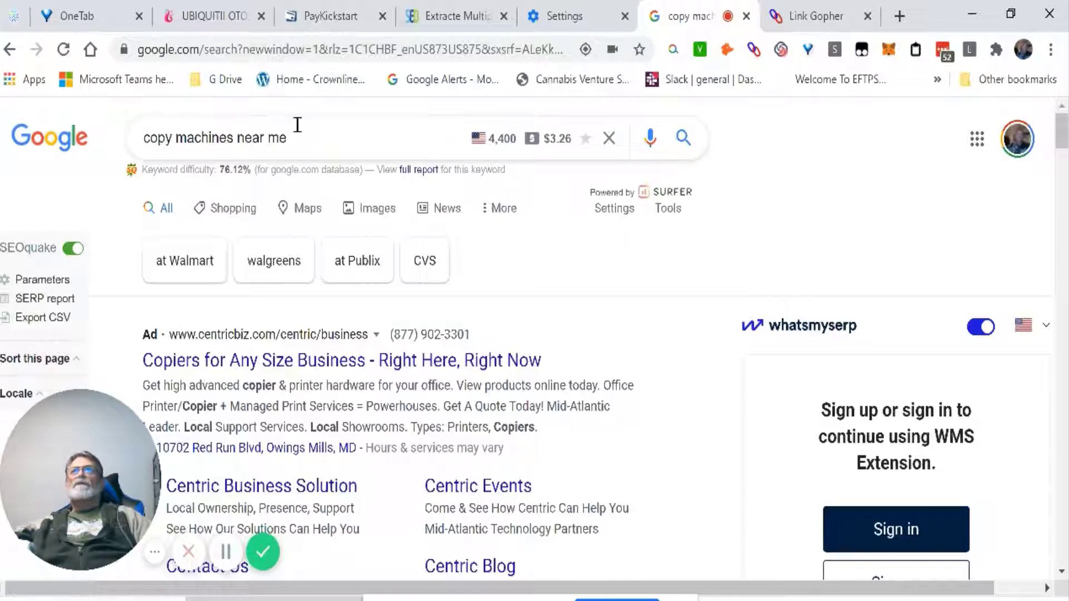
left_click(971, 54)
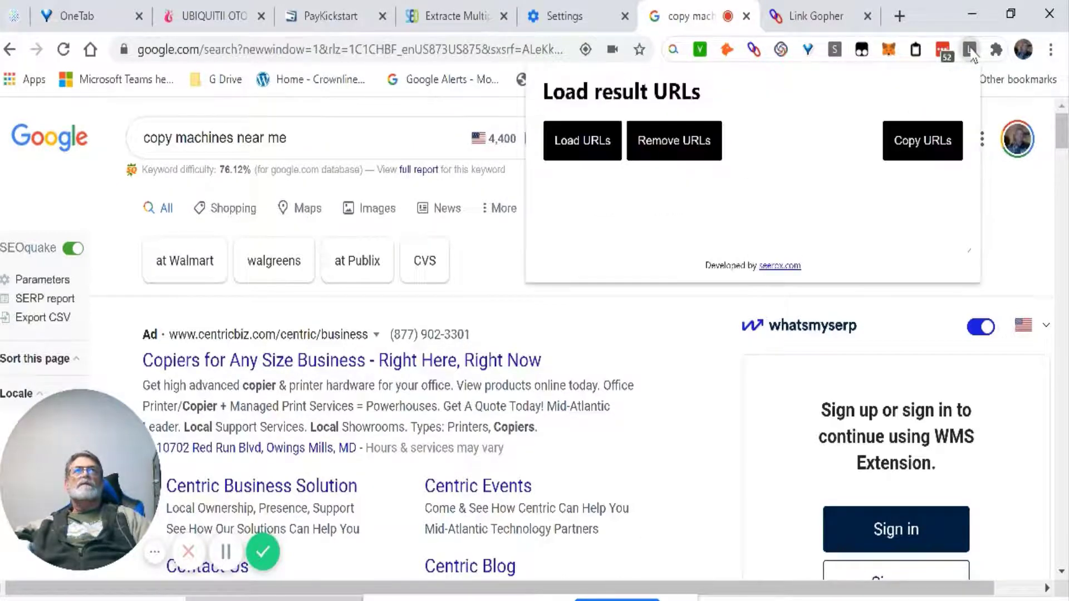
left_click(581, 146)
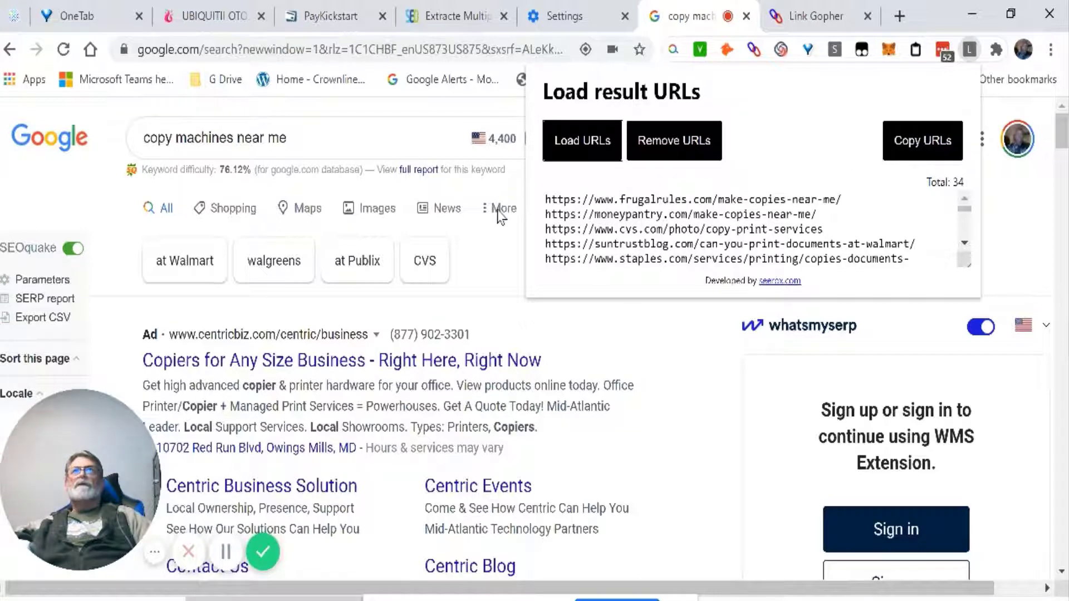
Return to the URL meta extractor page and copy all the URLs collected in the Load Url's extension.
left_click(460, 19)
left_click(459, 19)
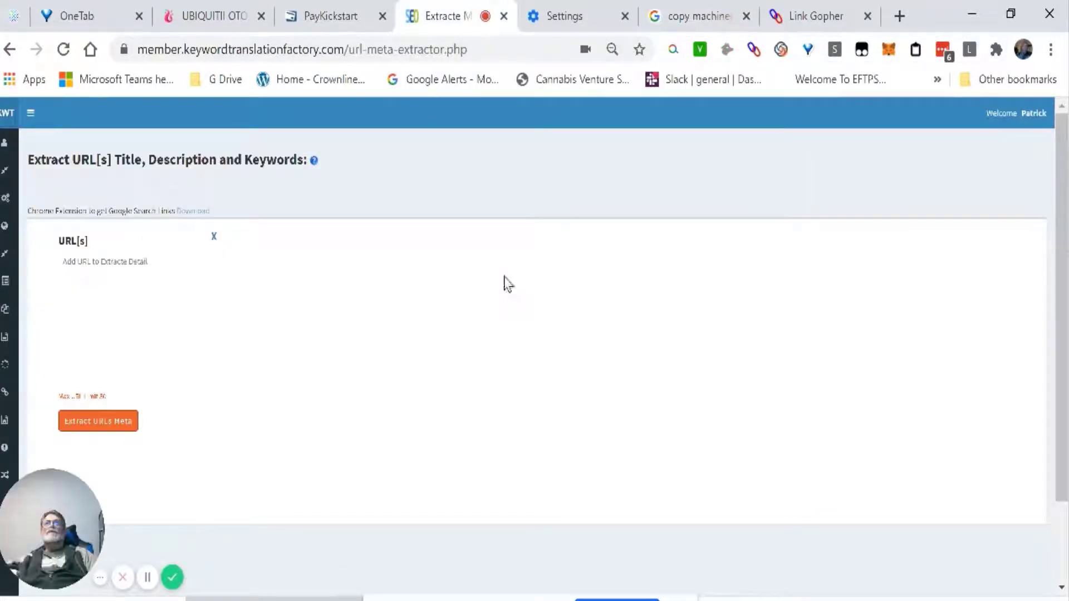
left_click(970, 51)
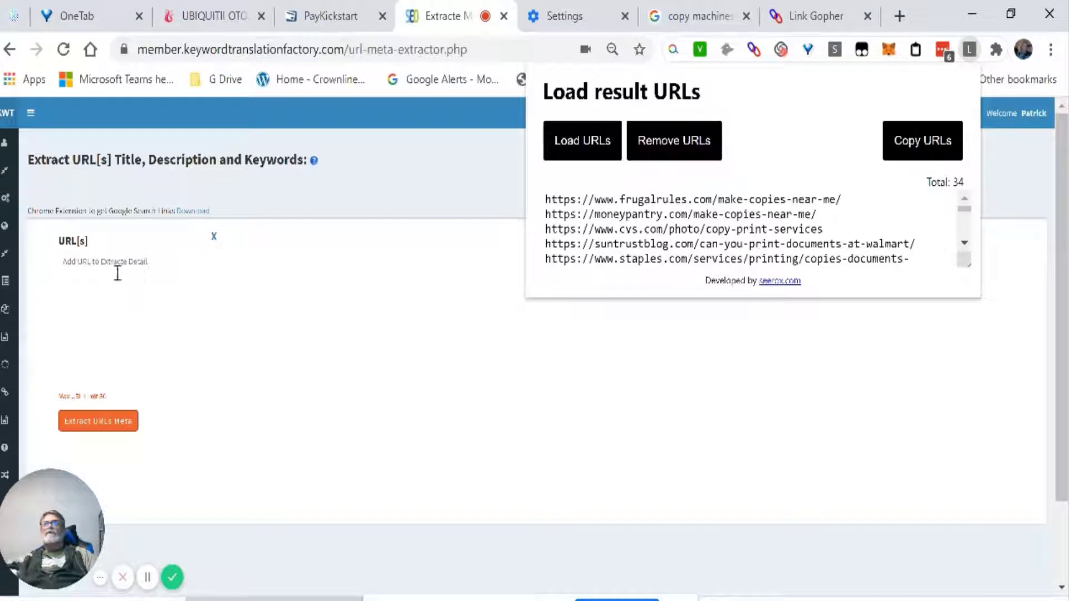
left_click(913, 143)
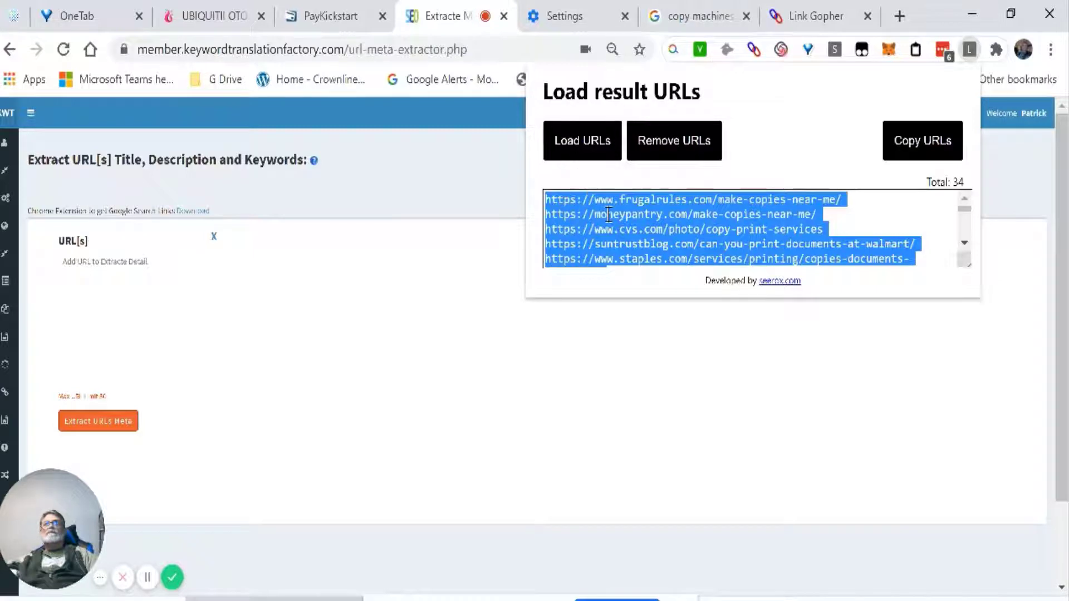
left_click(578, 143)
left_click(922, 144)
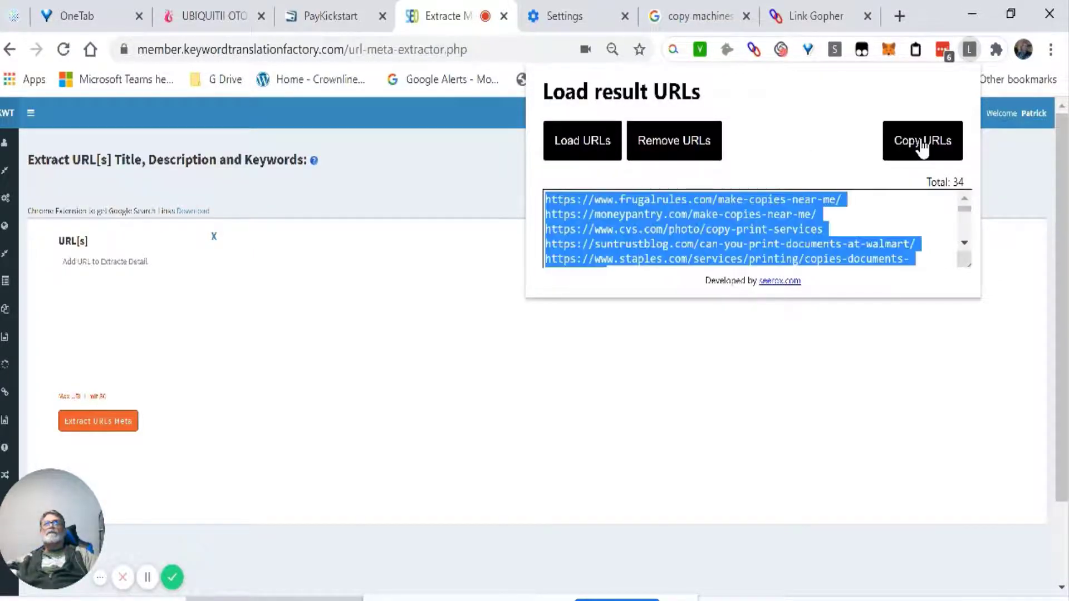
right_click(771, 229)
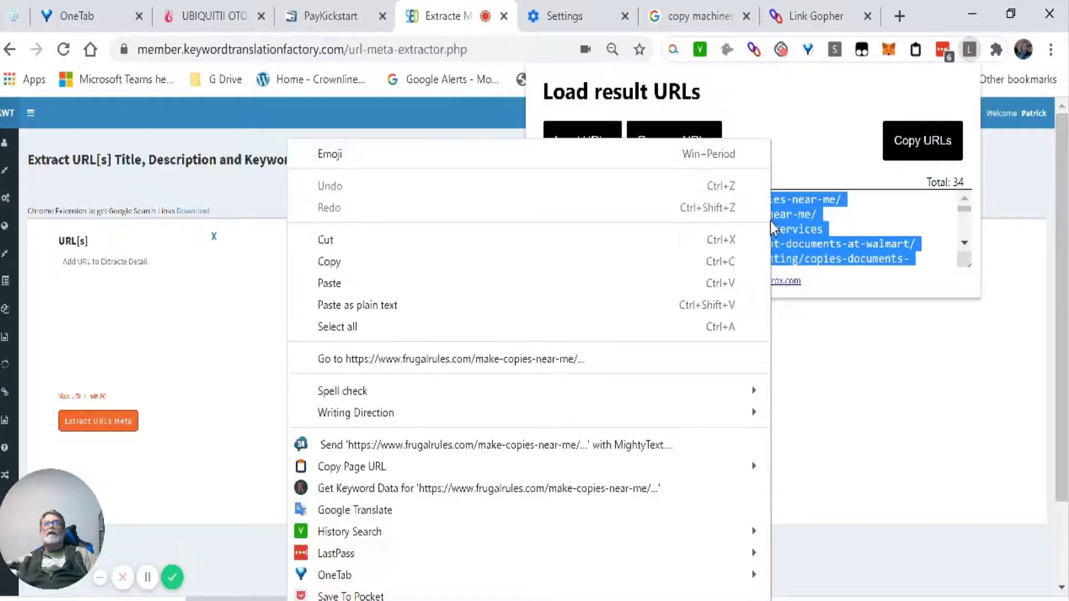
left_click(505, 272)
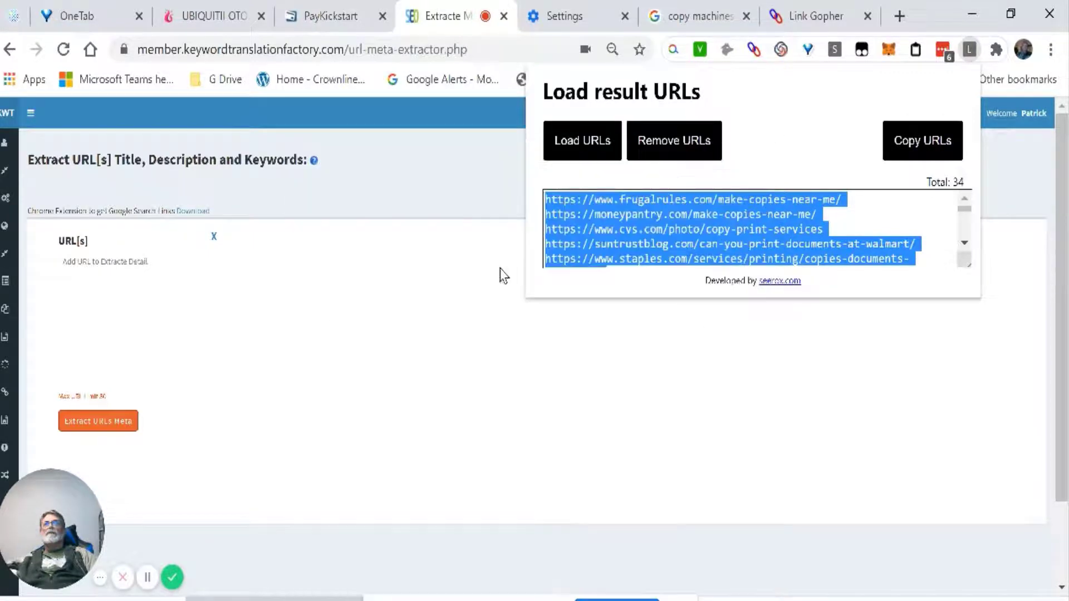
Paste the copied URLs into the extractor's URL field and extract their meta data.
left_click(102, 268)
right_click(103, 266)
left_click(146, 402)
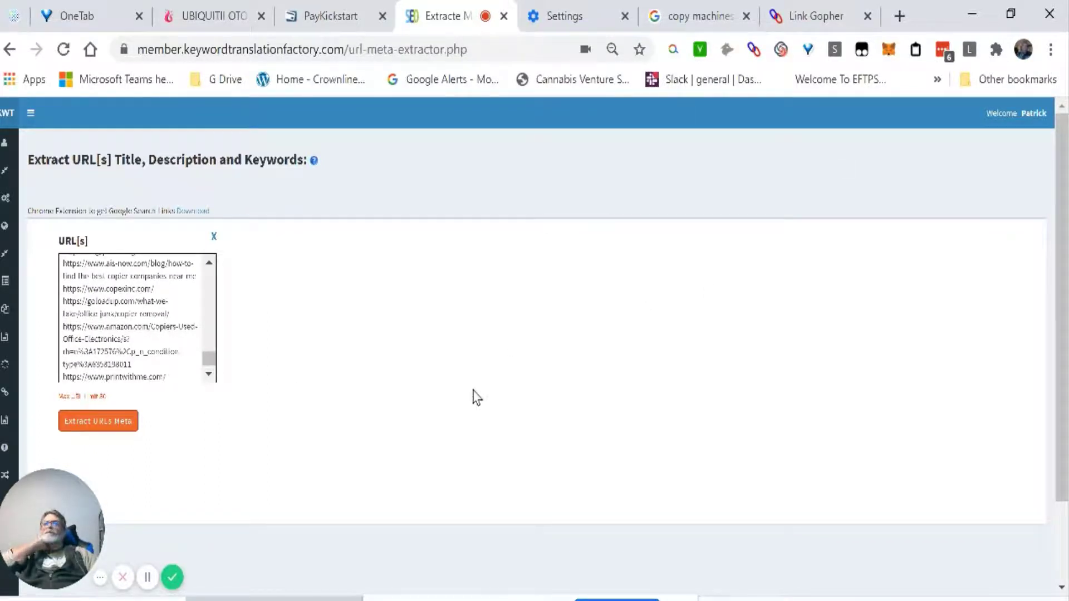
left_click(84, 422)
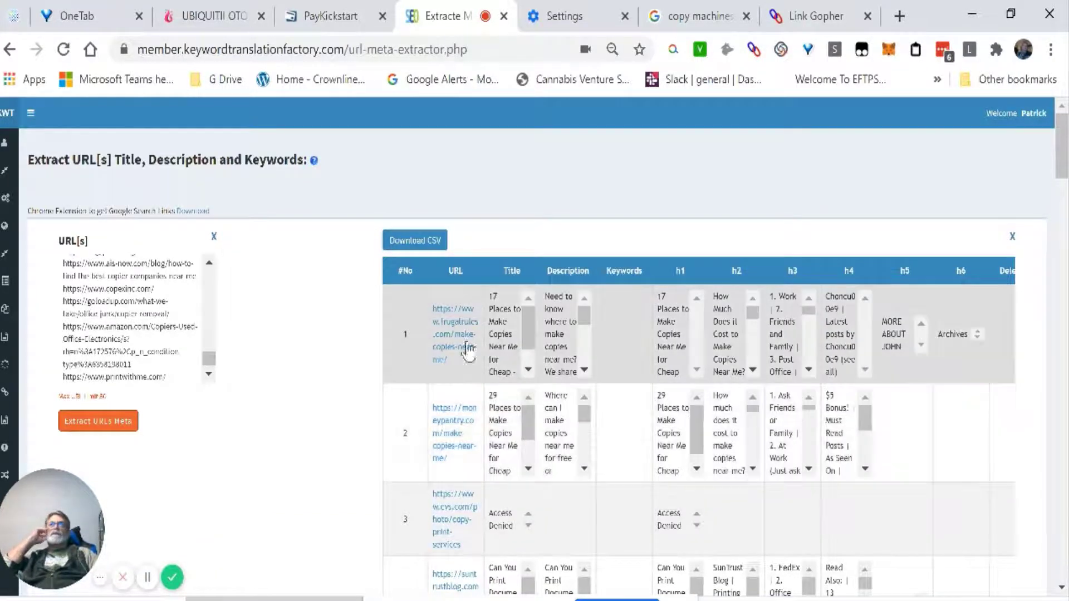
Download the extracted meta data as CSV and review the rows of the results table.
left_click(421, 243)
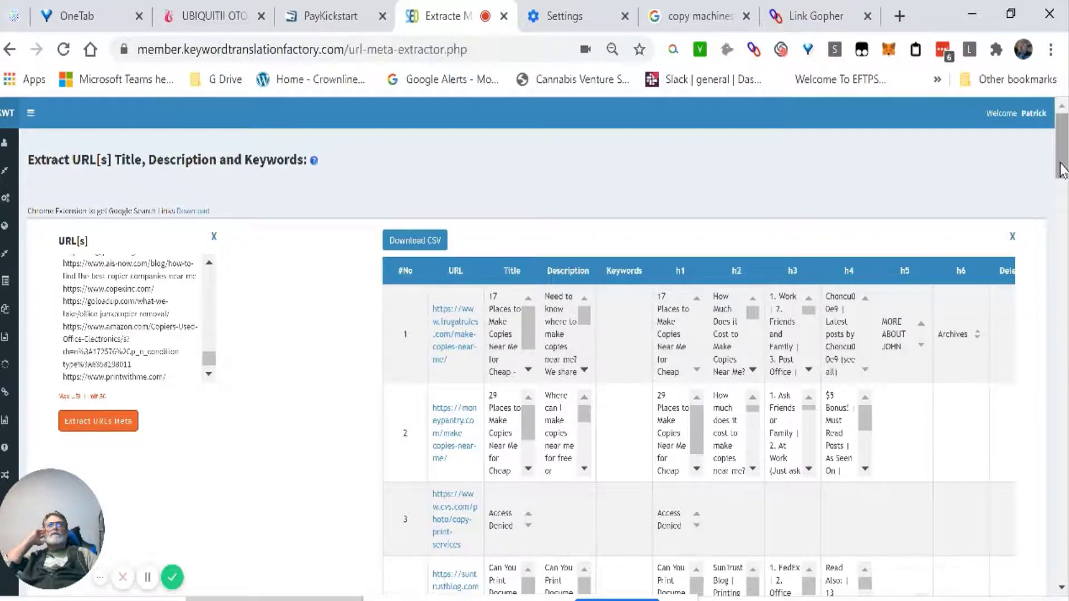
left_click_drag(1061, 170, 1064, 559)
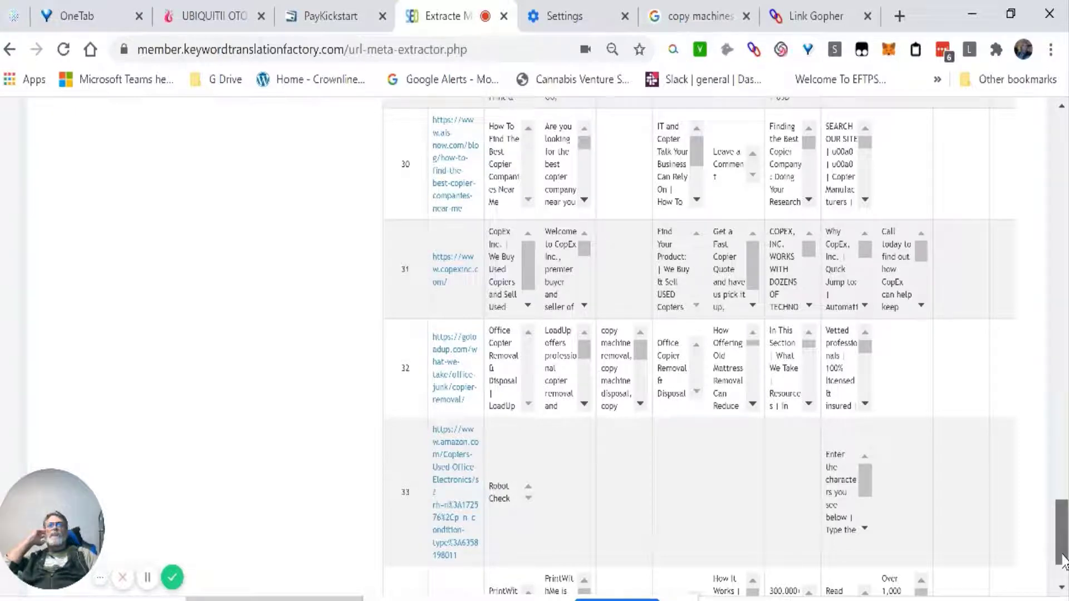
left_click_drag(1063, 559, 1064, 328)
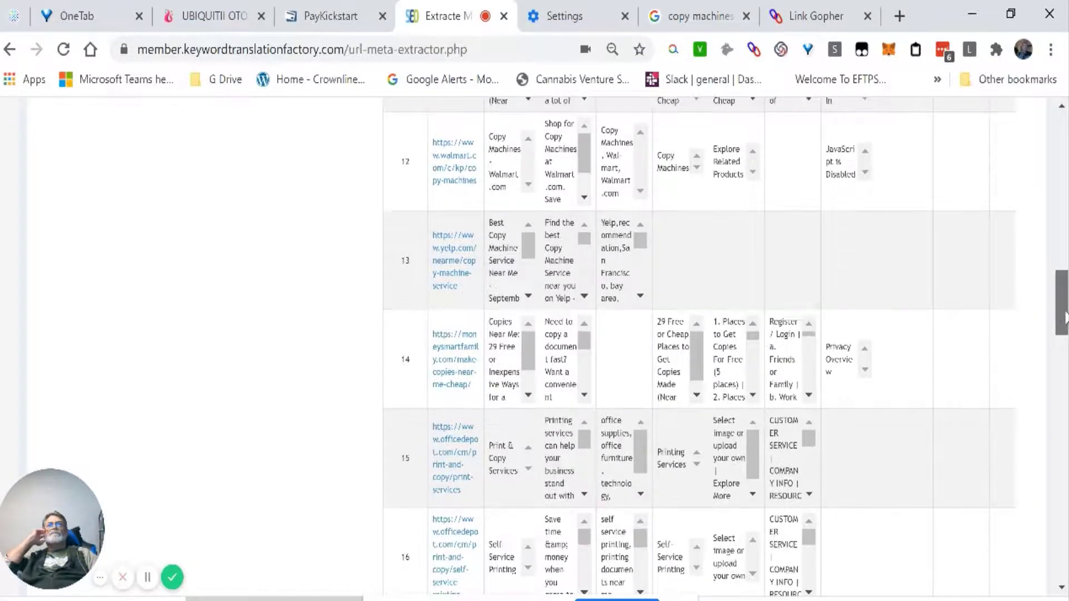
scroll(1063, 298, "up", 2)
left_click_drag(1062, 298, 1052, 189)
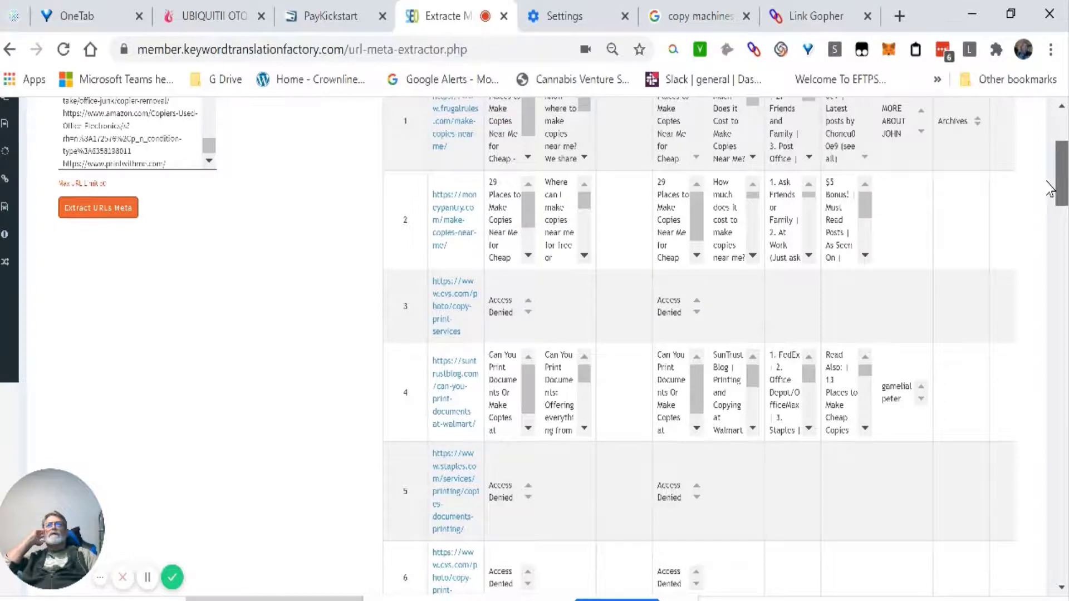
Clear the URL field and the extracted results table in the URL meta extractor.
left_click_drag(1047, 181, 1047, 173)
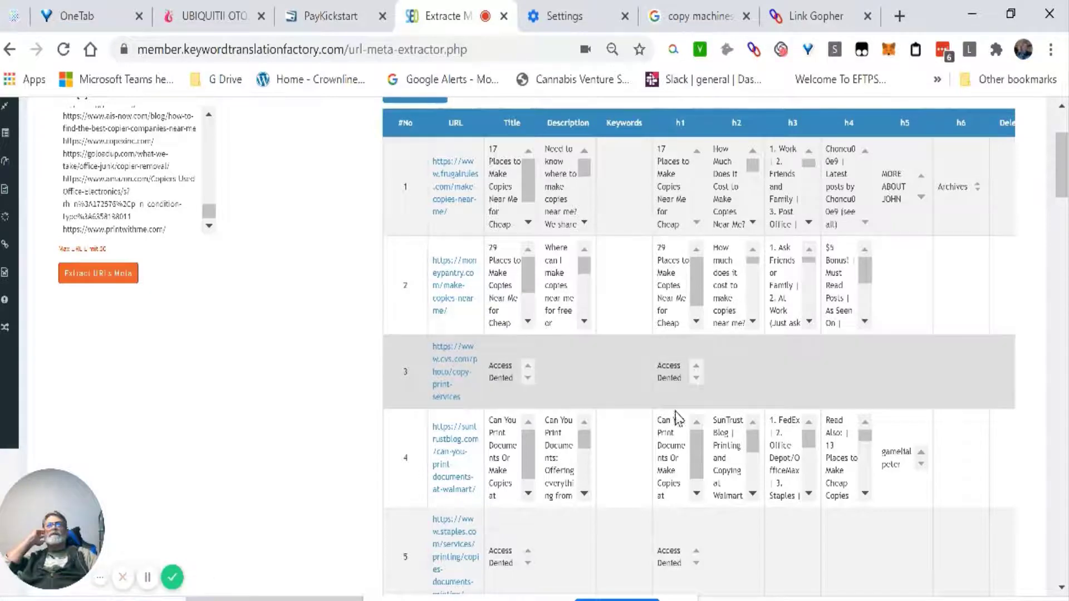
left_click(528, 494)
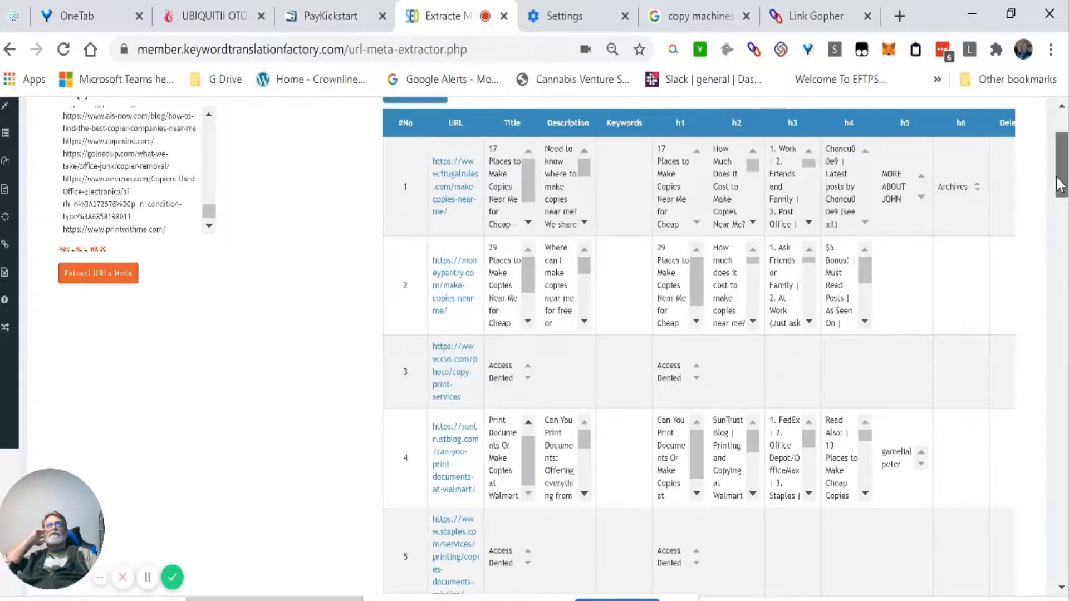
left_click_drag(1059, 184, 1065, 316)
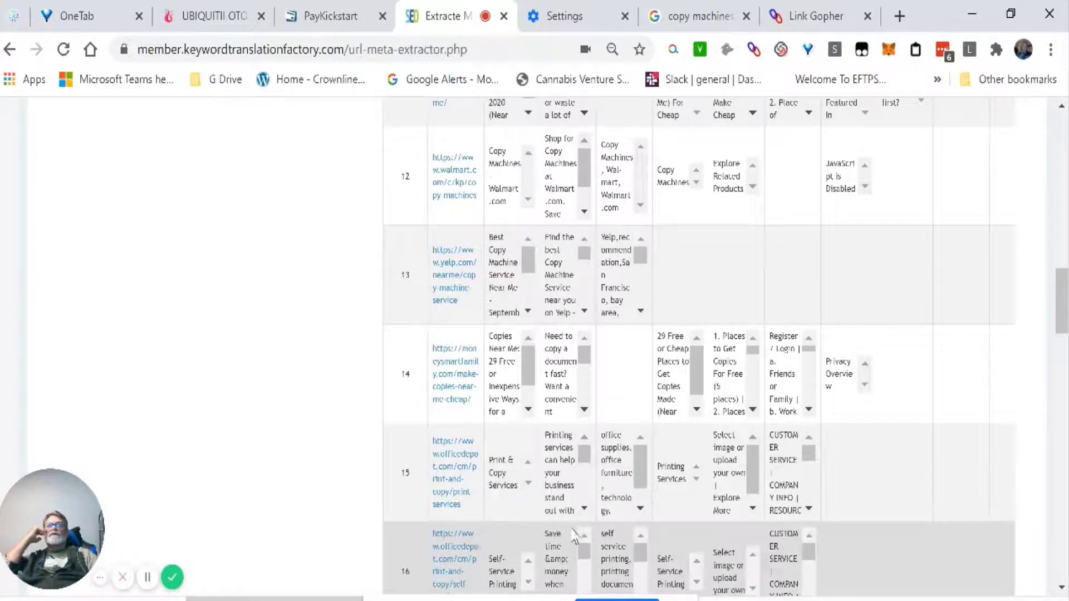
left_click_drag(1063, 301, 1062, 111)
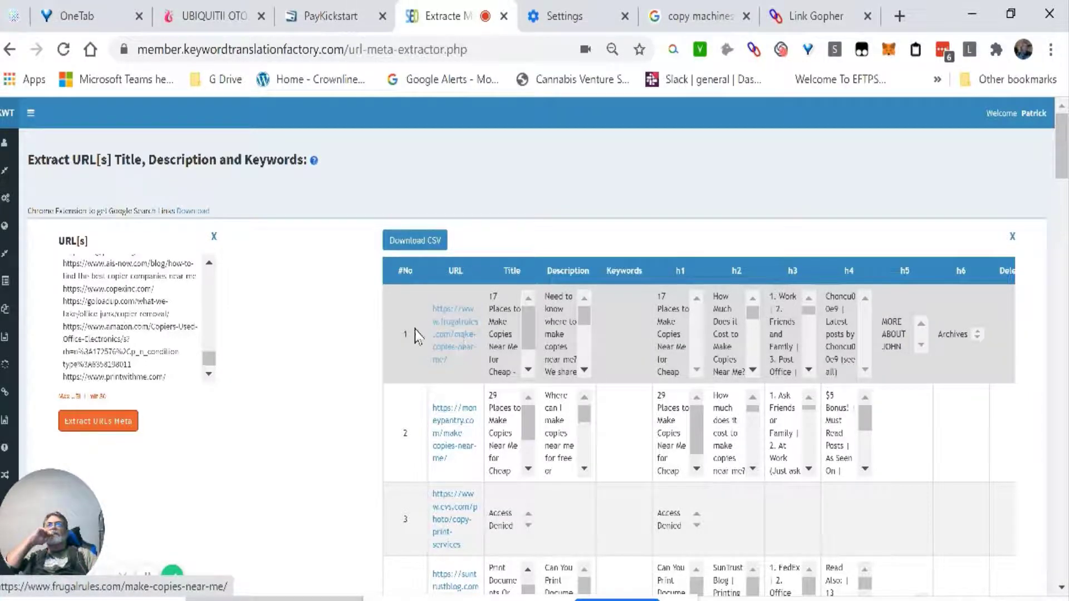
left_click(213, 237)
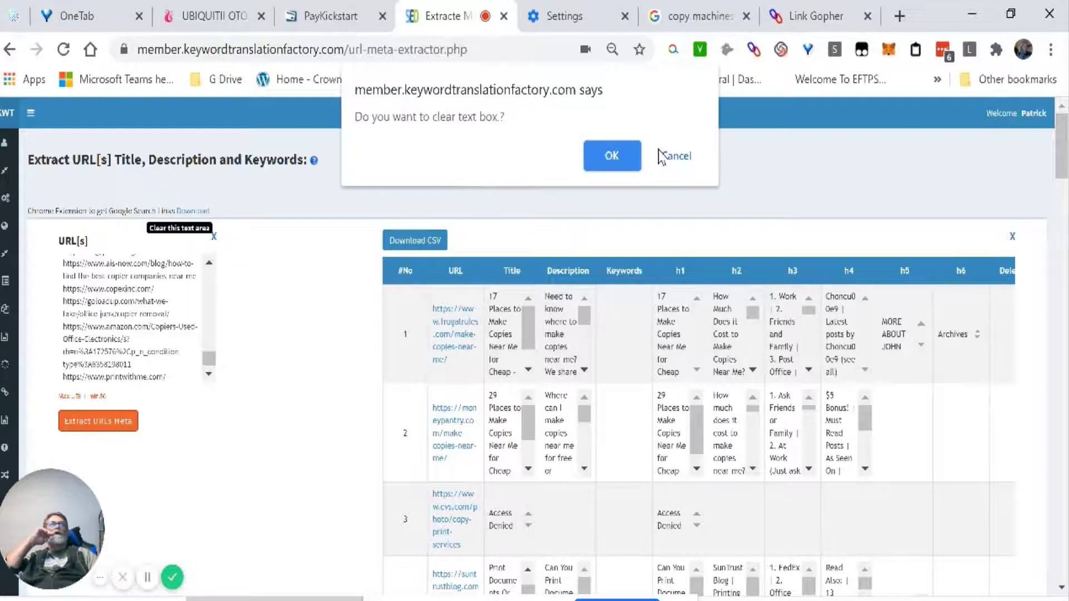
left_click(612, 156)
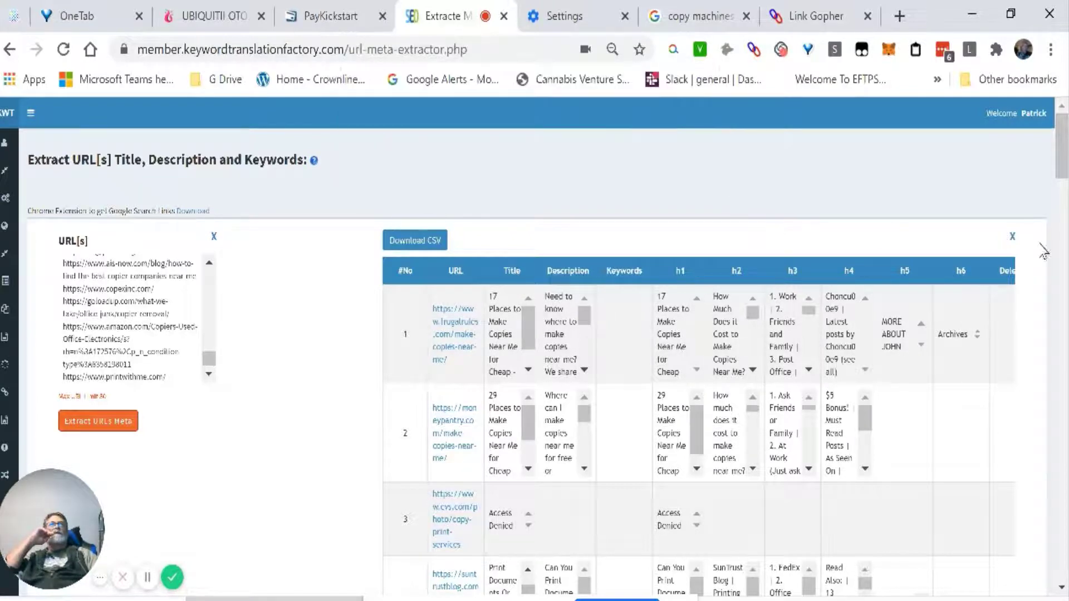
left_click(1012, 237)
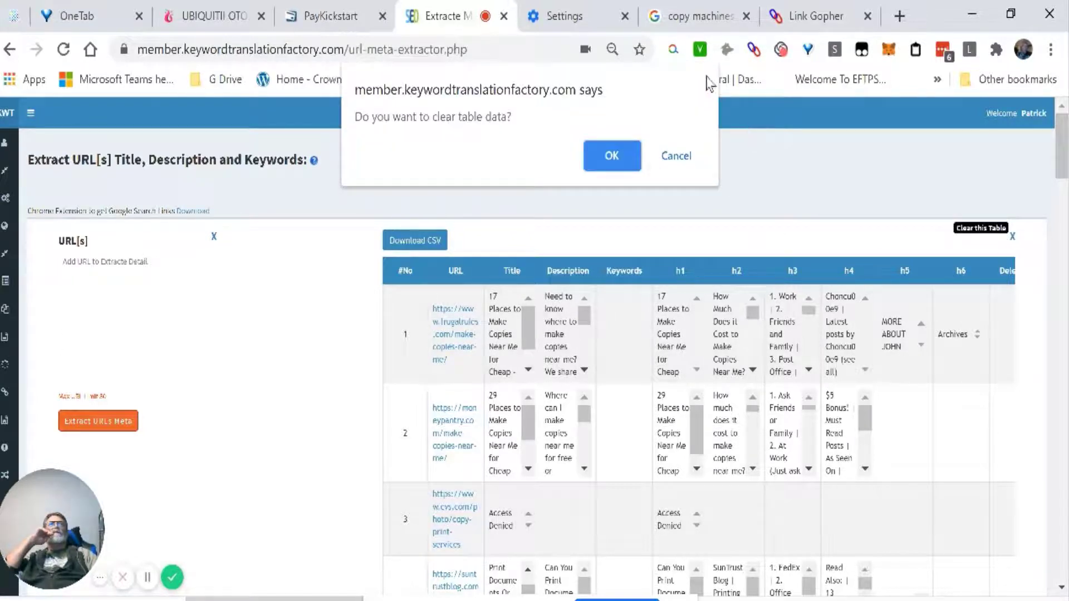
left_click(610, 154)
Return to the Google search page and change the search to "plumbers near me".
left_click(684, 17)
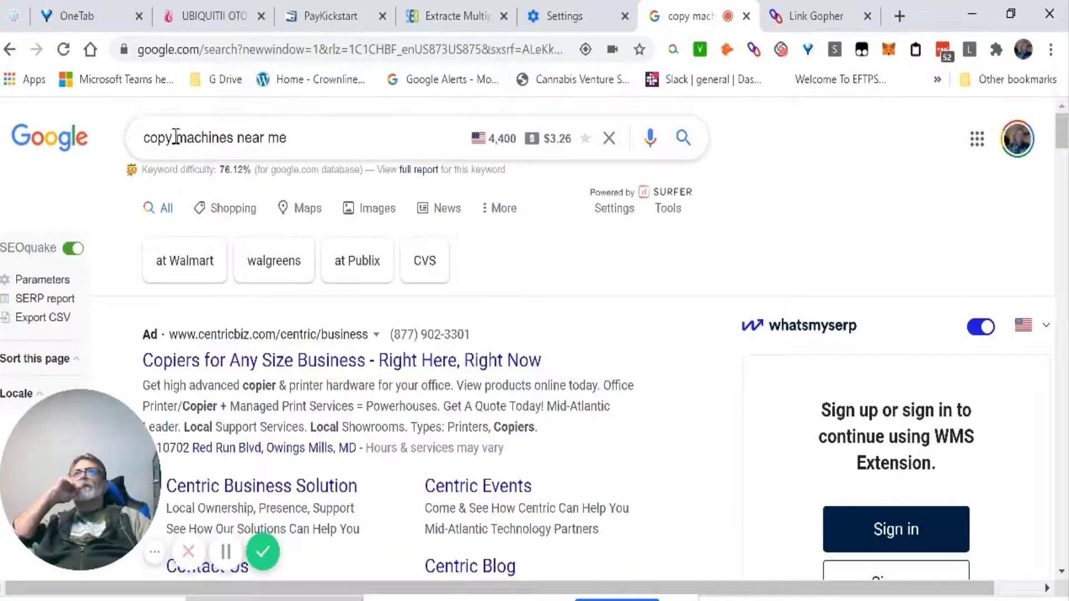
left_click_drag(234, 138, 109, 139)
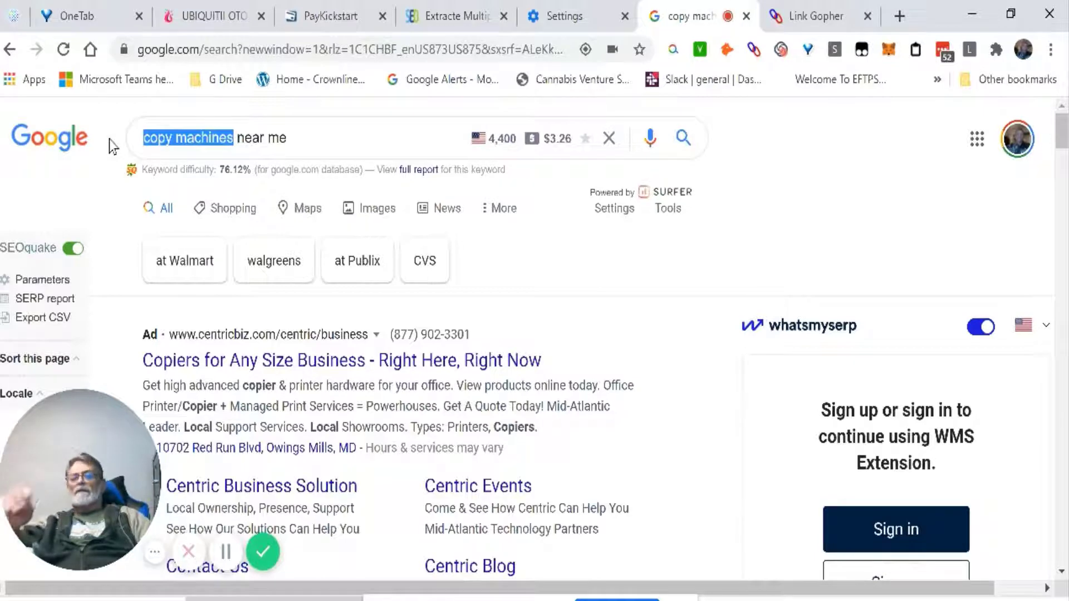
type("plumbw")
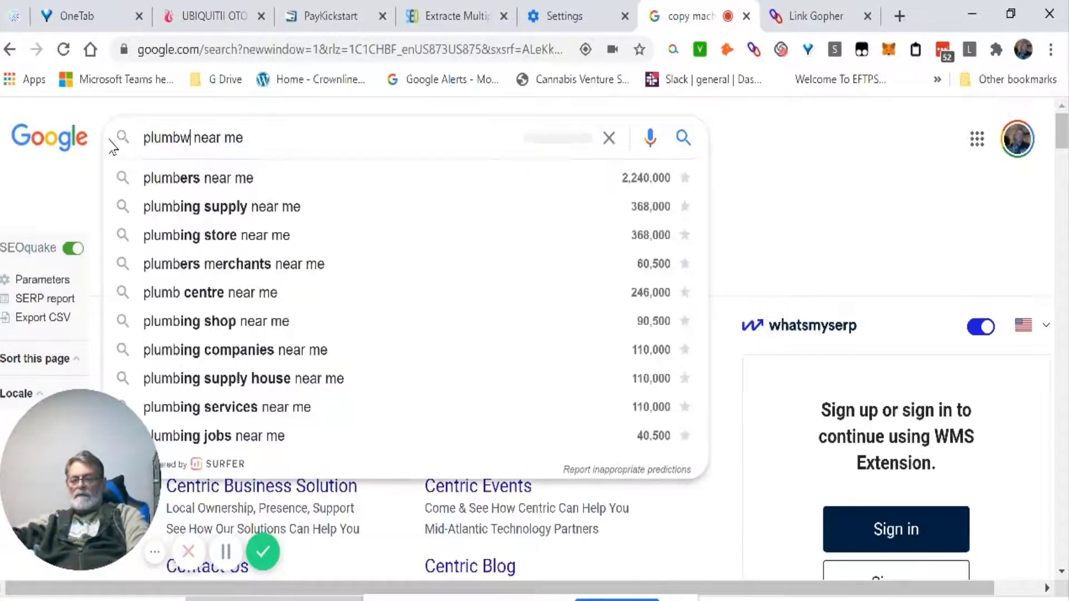
type("ers")
key("BackSpace")
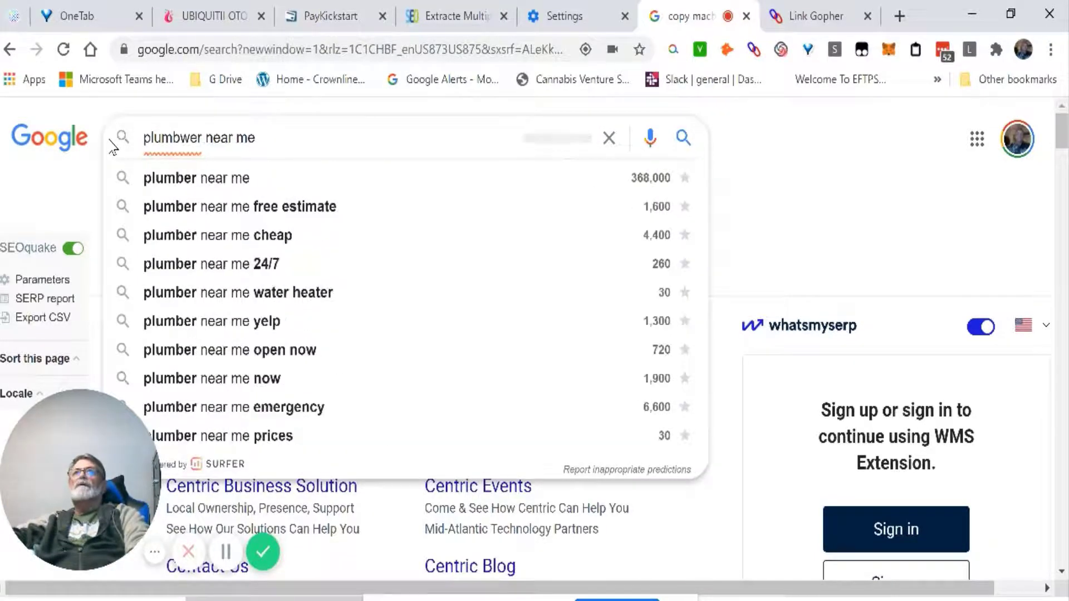
key("BackSpace")
key("BackSpace")
key("BackSpace")
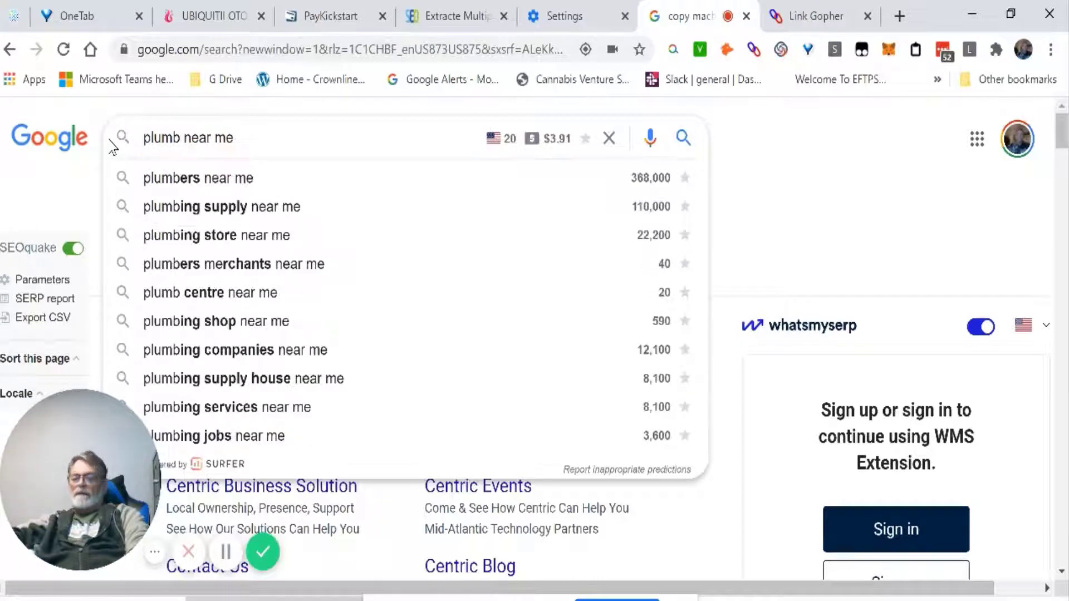
type("ers")
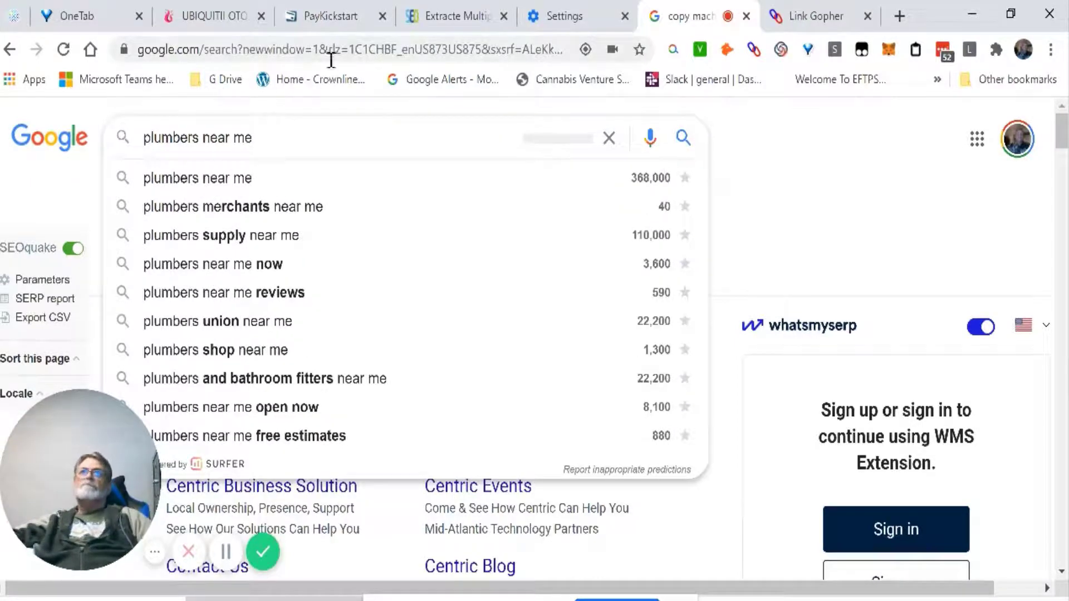
left_click(198, 188)
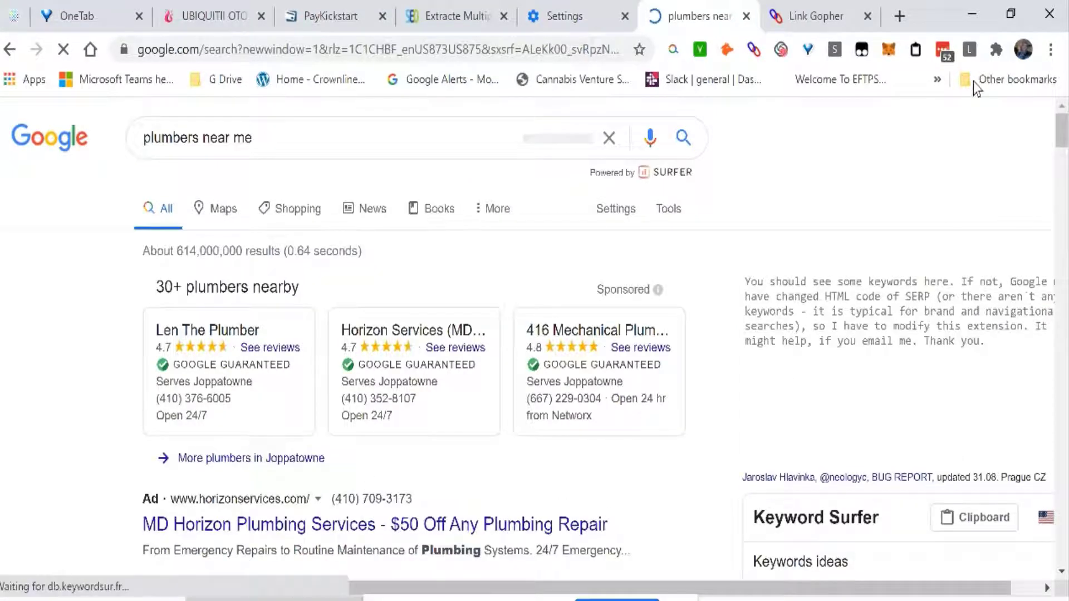
Remove the old URLs from the Load Url's extension and load the result URLs of the plumbers search.
left_click(970, 51)
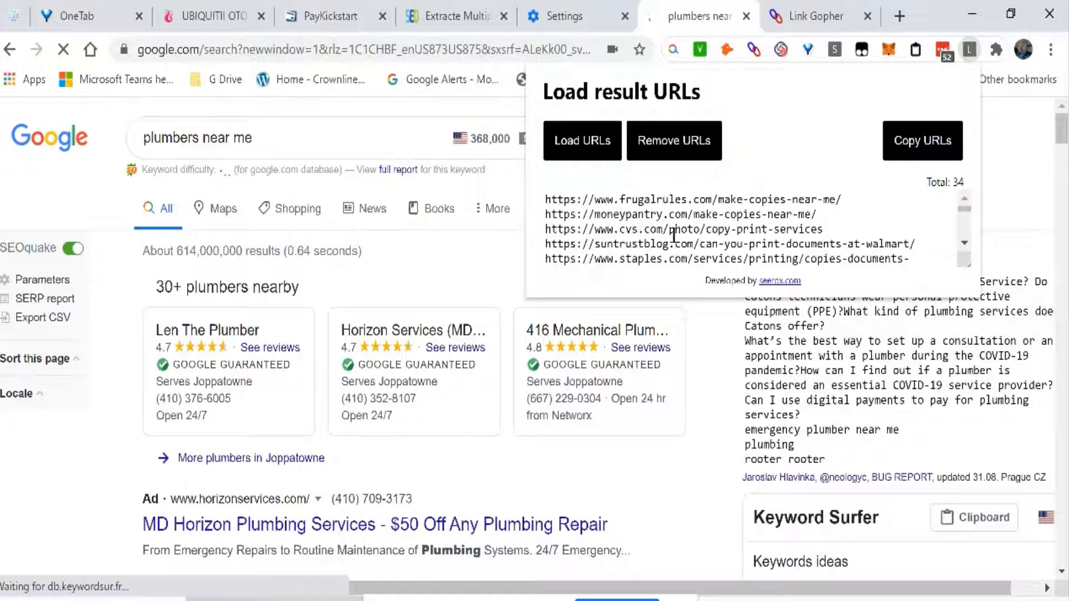
left_click(699, 219)
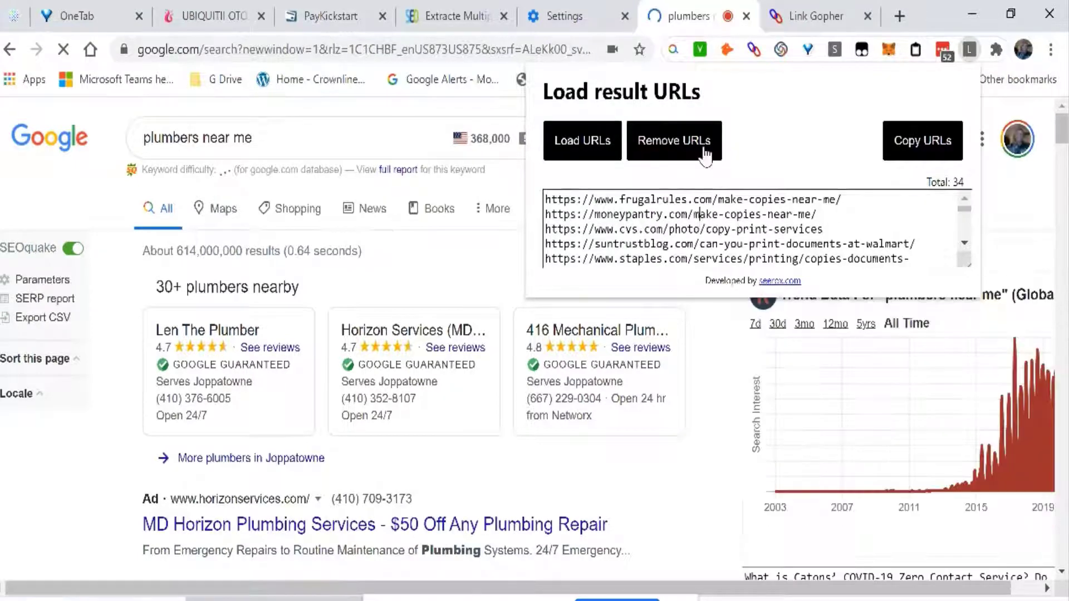
left_click(676, 140)
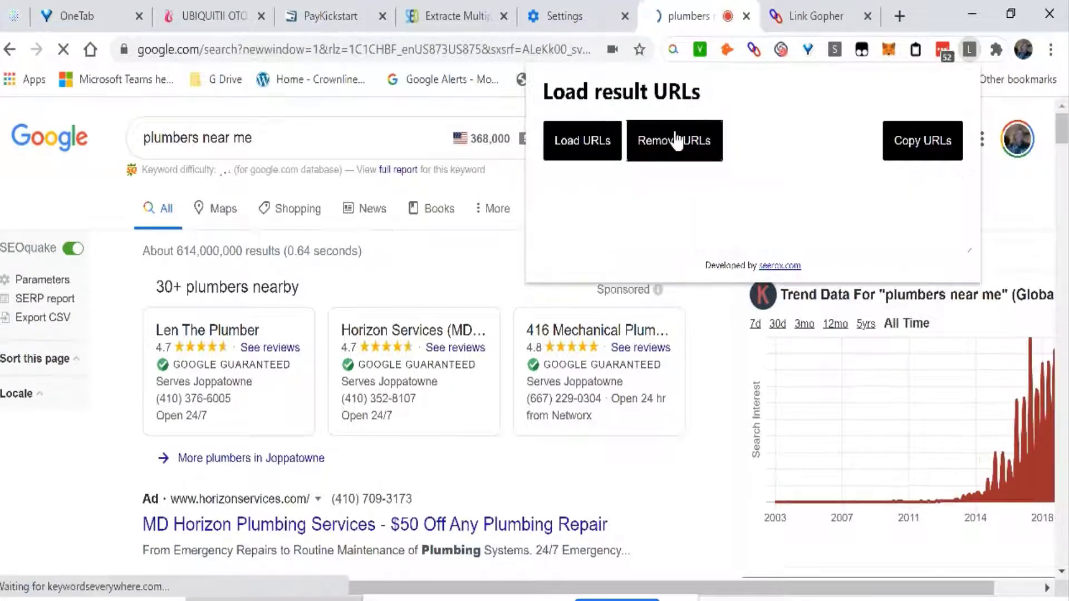
left_click(581, 146)
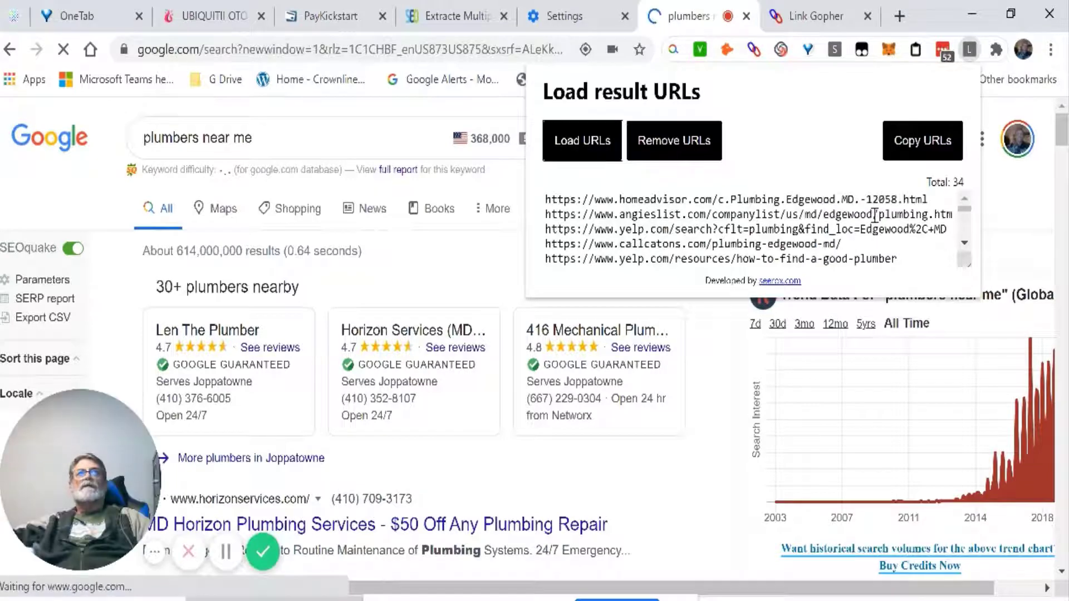
Copy all the plumber URLs collected in the Load Url's extension.
left_click(919, 140)
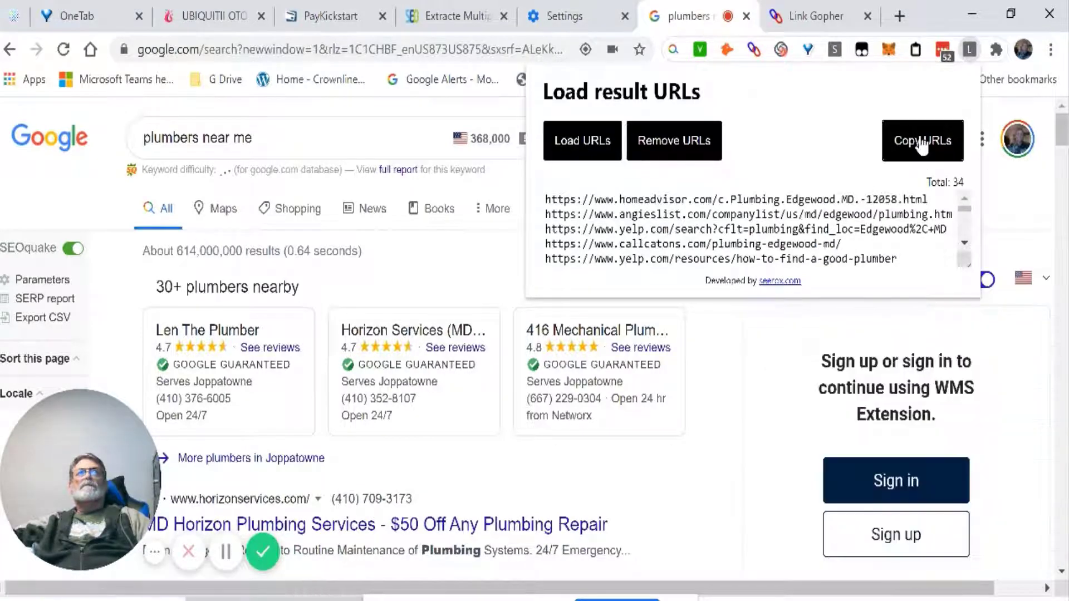
right_click(717, 228)
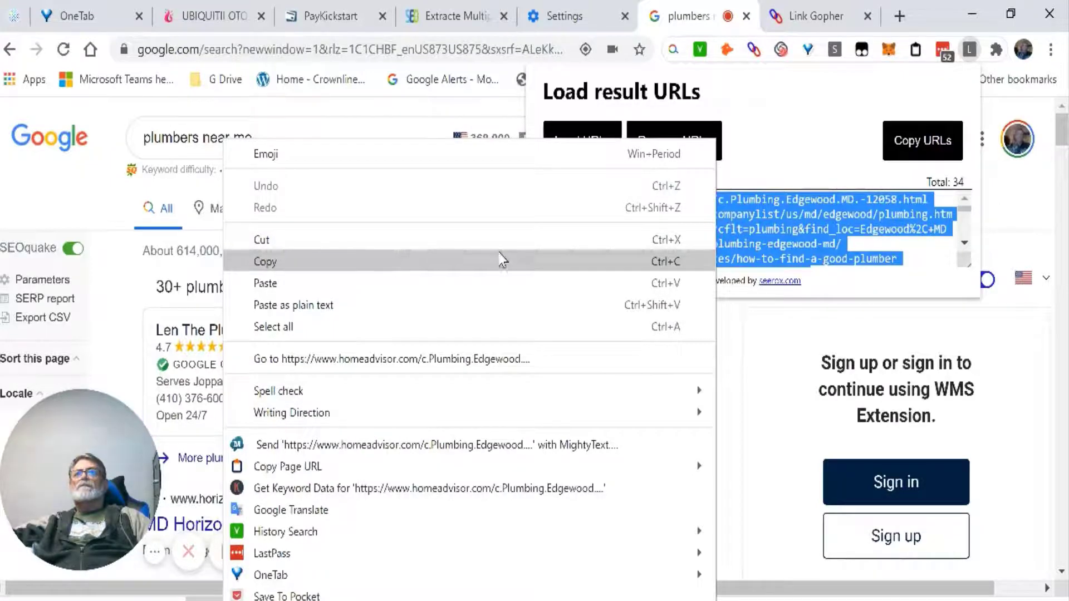
left_click(417, 261)
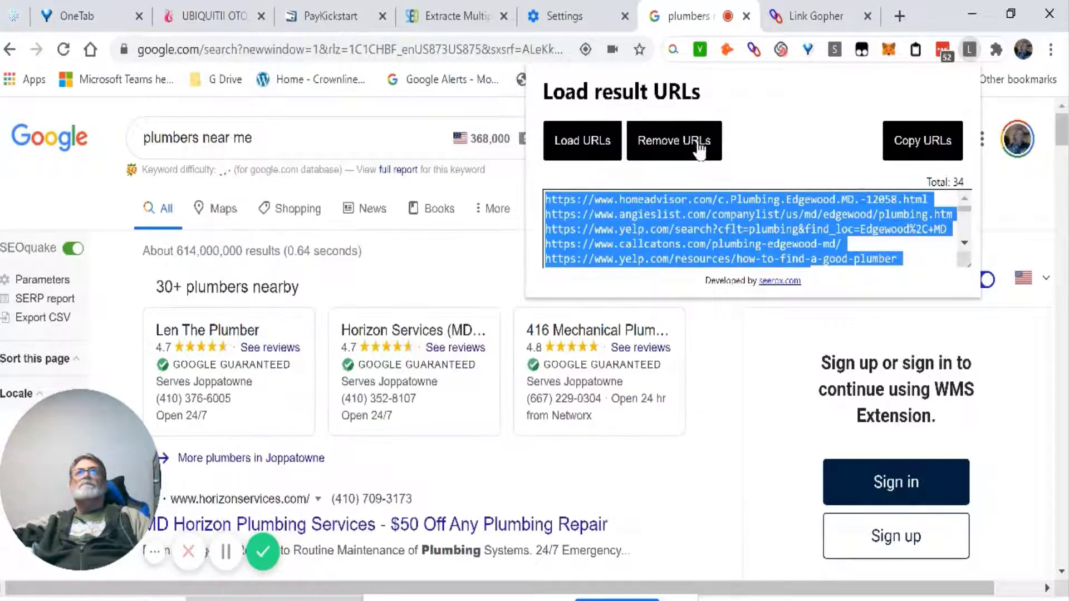
Switch to the URL meta extractor page, paste the copied plumber URLs into its URL field and extract their meta data.
left_click(448, 16)
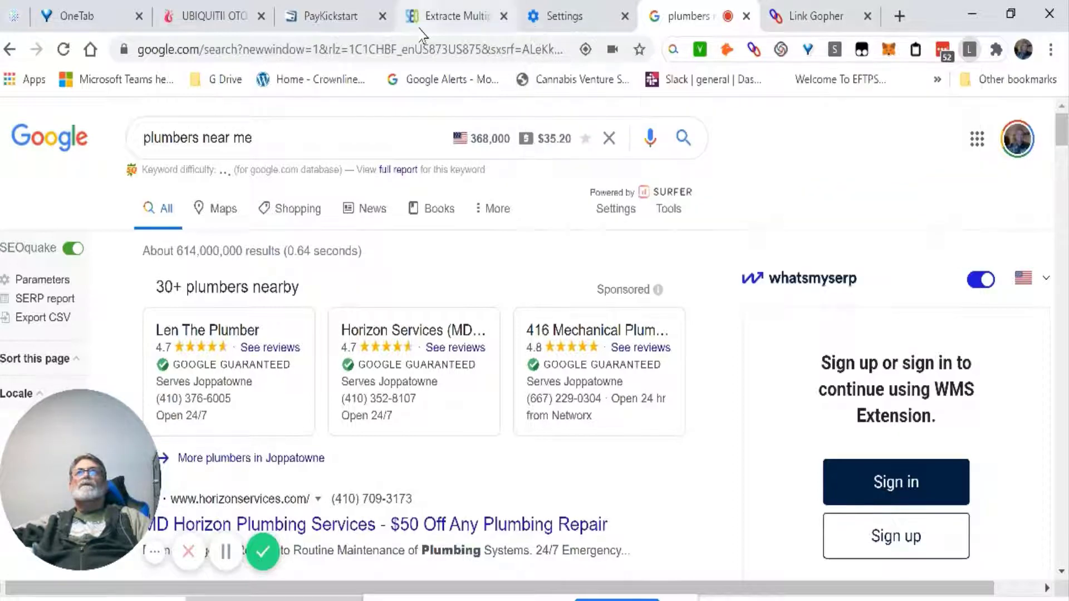
left_click(168, 273)
right_click(171, 266)
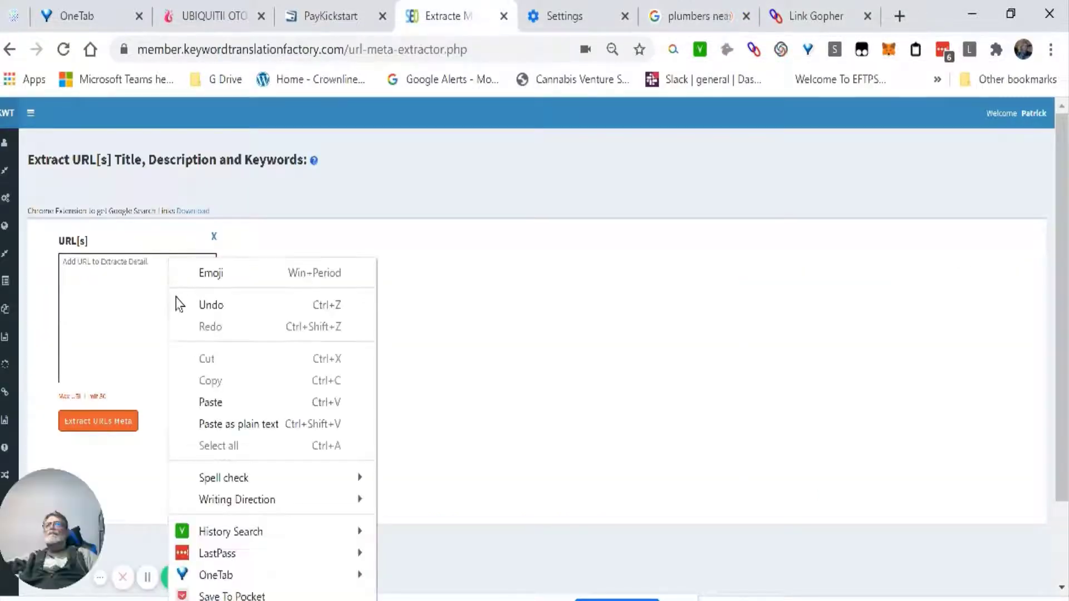
left_click(217, 396)
left_click(132, 421)
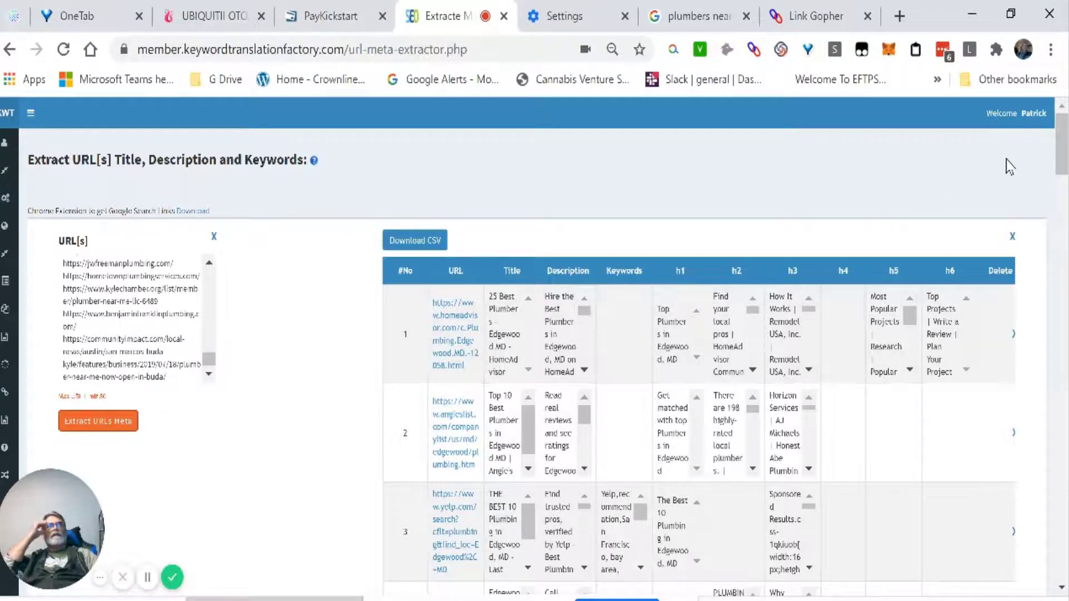
Examine the plumber rows in the results table and open the mikesplumbing.com link of row 21 to look through the site.
left_click_drag(1060, 150, 1063, 234)
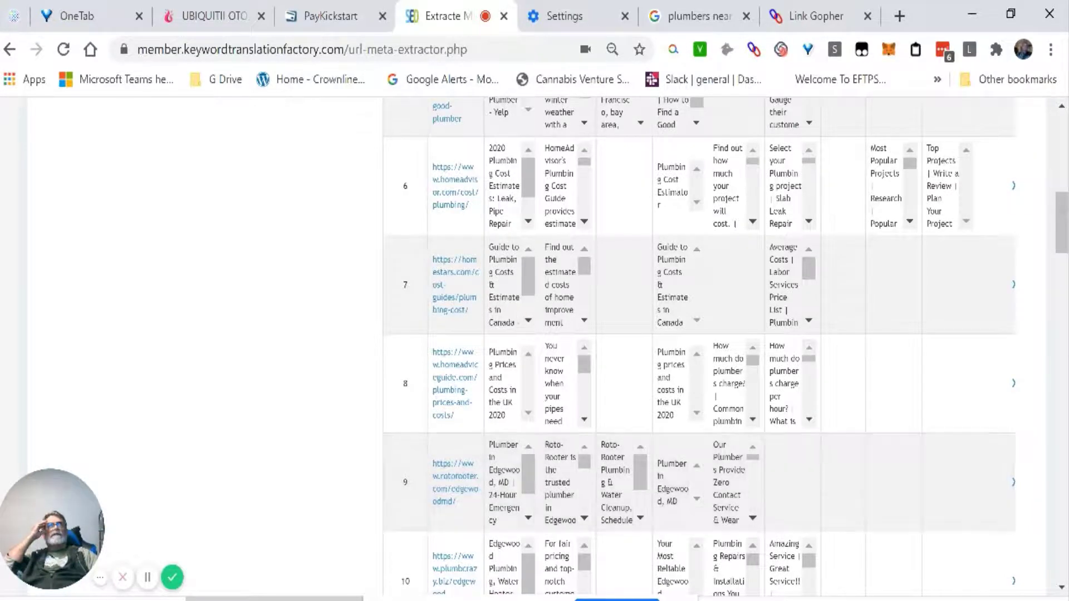
left_click_drag(1064, 239, 1058, 340)
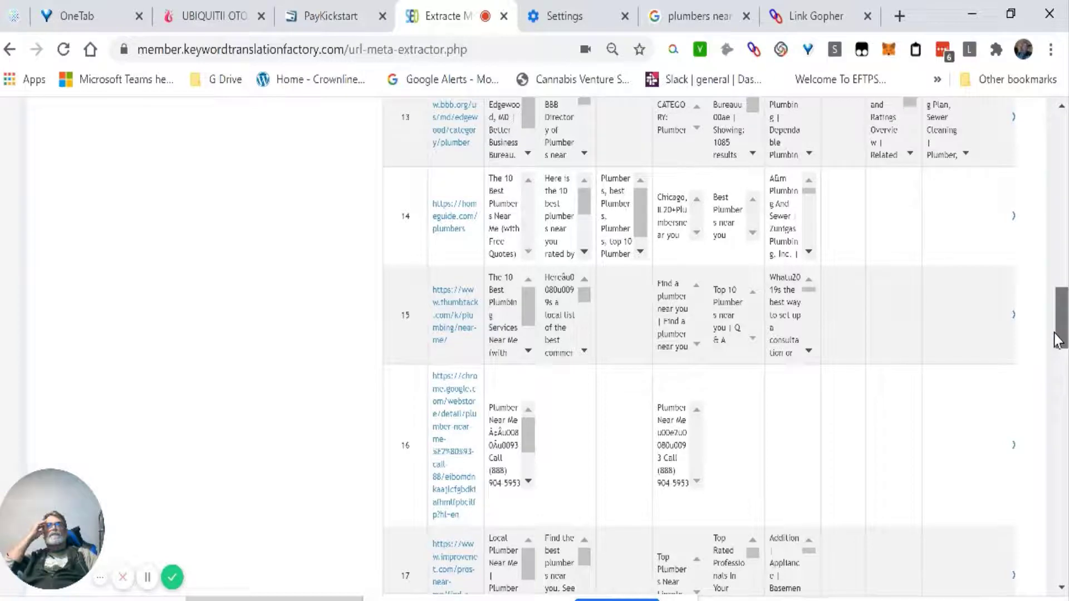
left_click_drag(1058, 340, 1061, 391)
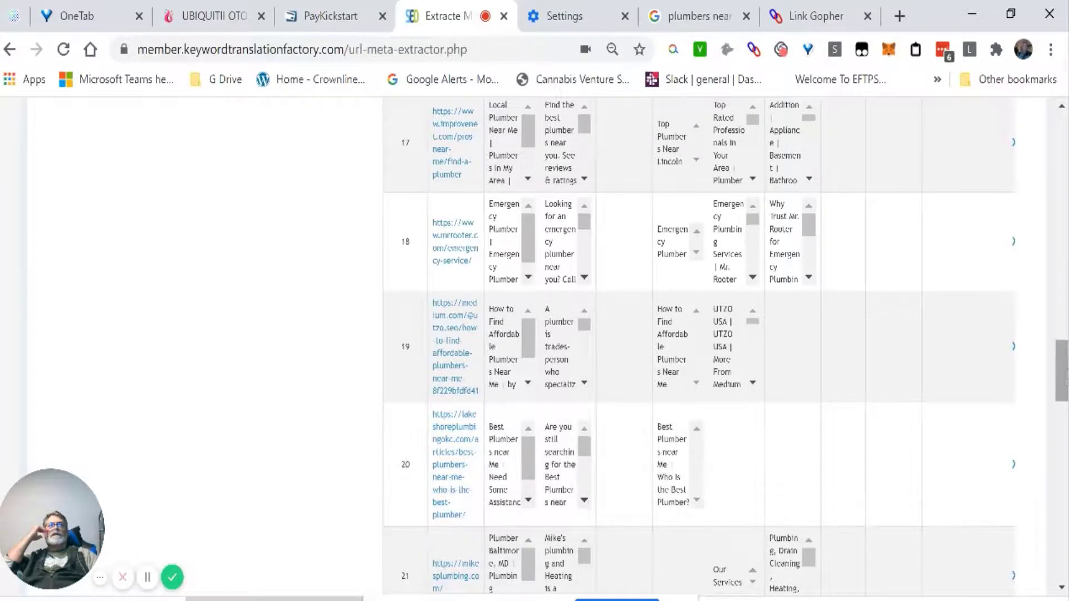
scroll(1064, 377, "down", 2)
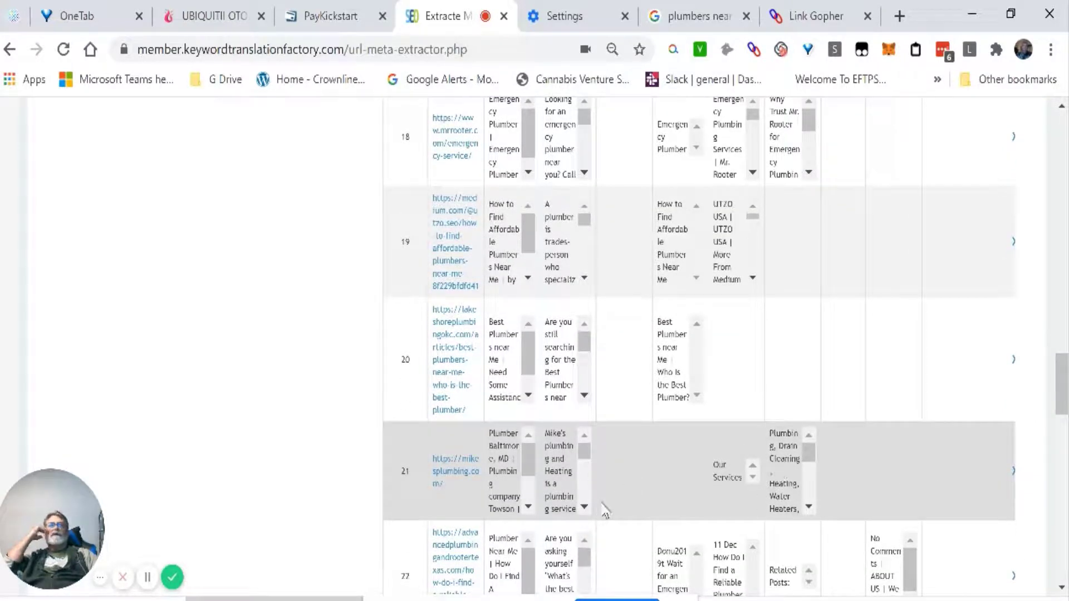
left_click(444, 471)
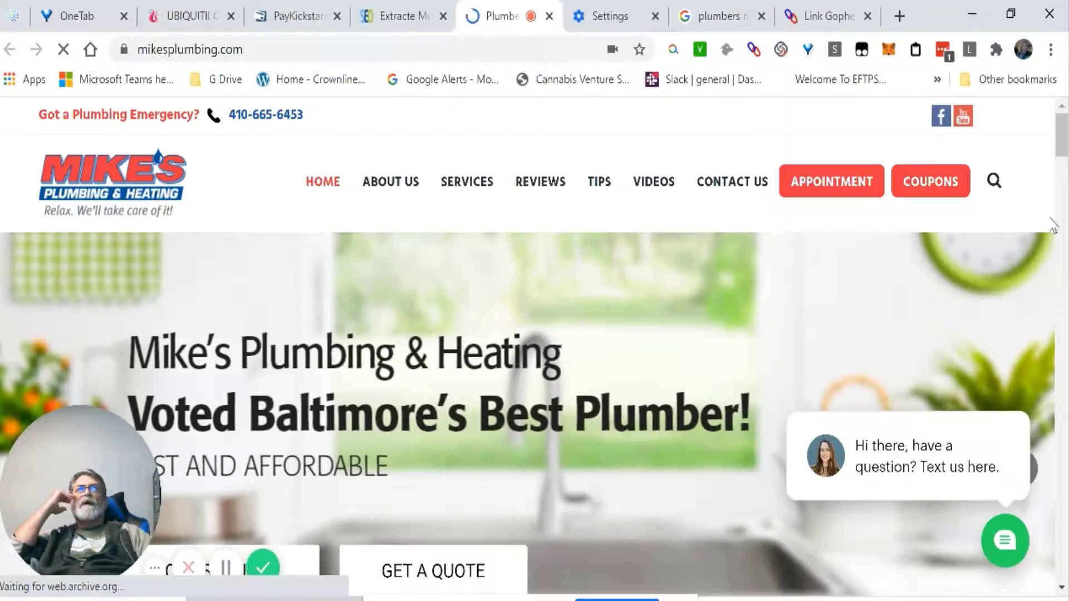
scroll(1064, 146, "down", 10)
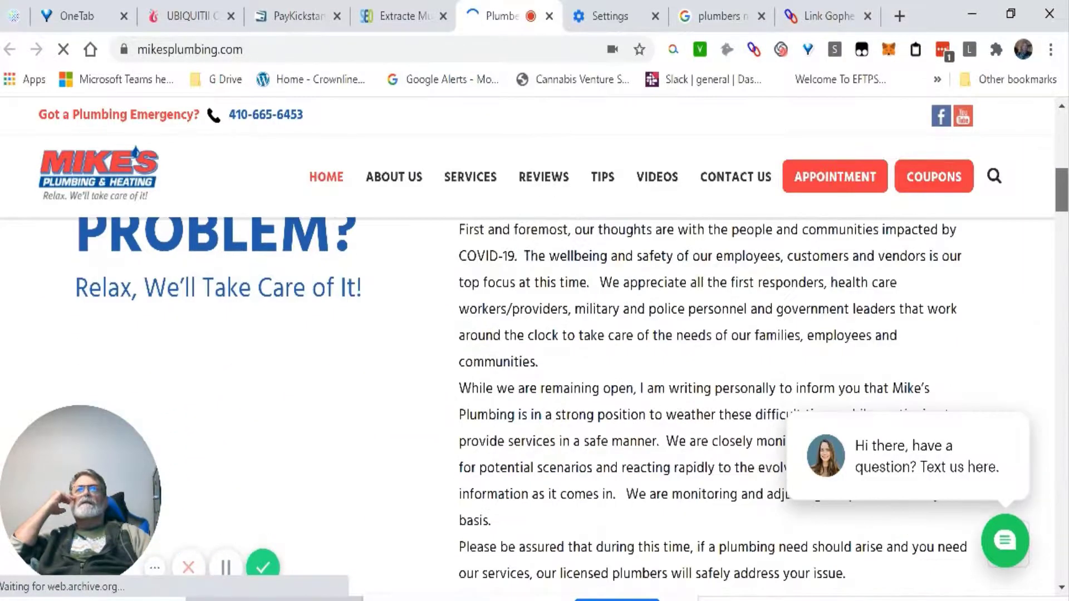
left_click_drag(1063, 197, 1062, 146)
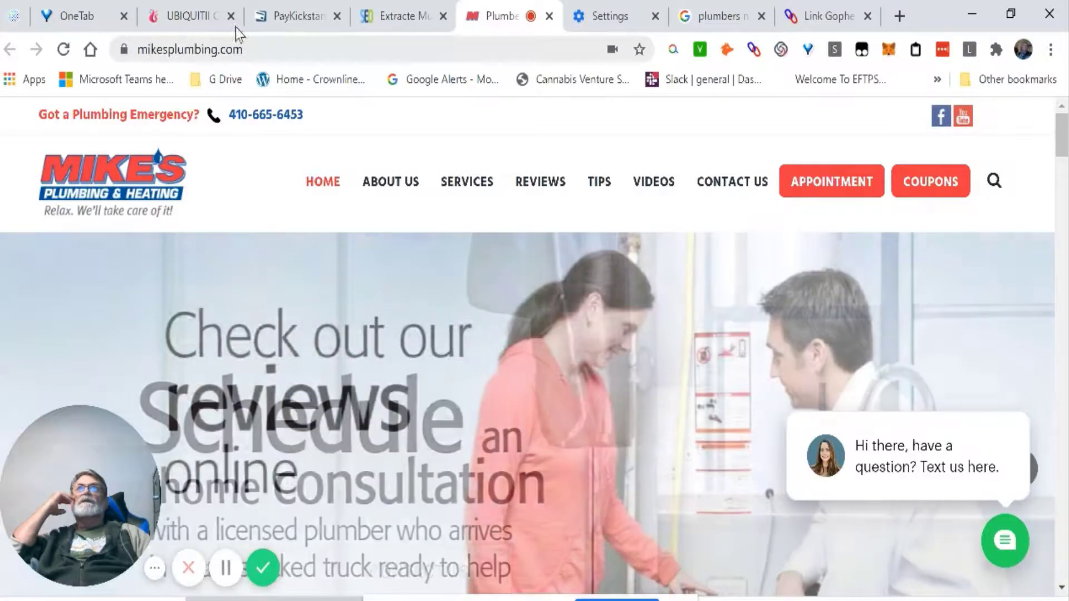
Return to the URL meta extractor and review the remaining plumber rows of the results table.
left_click(394, 16)
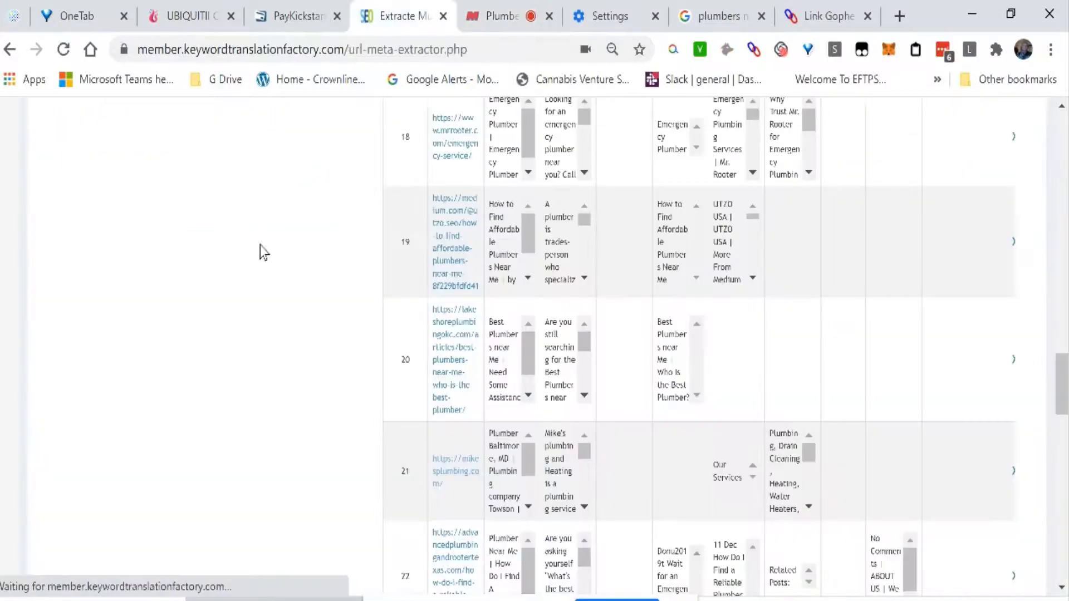
scroll(817, 426, "down", 13)
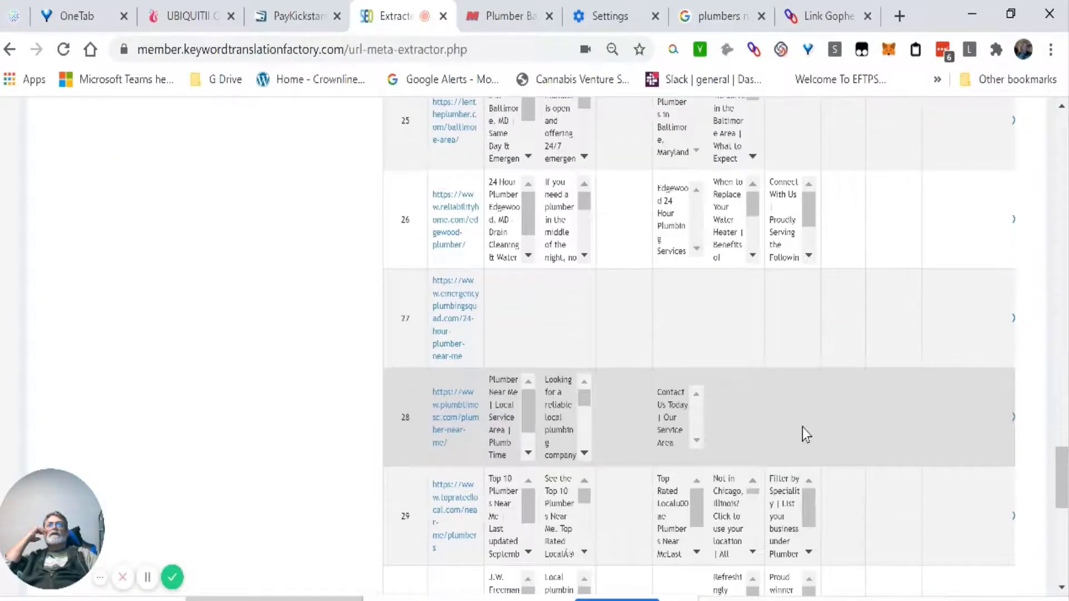
scroll(803, 427, "down", 3)
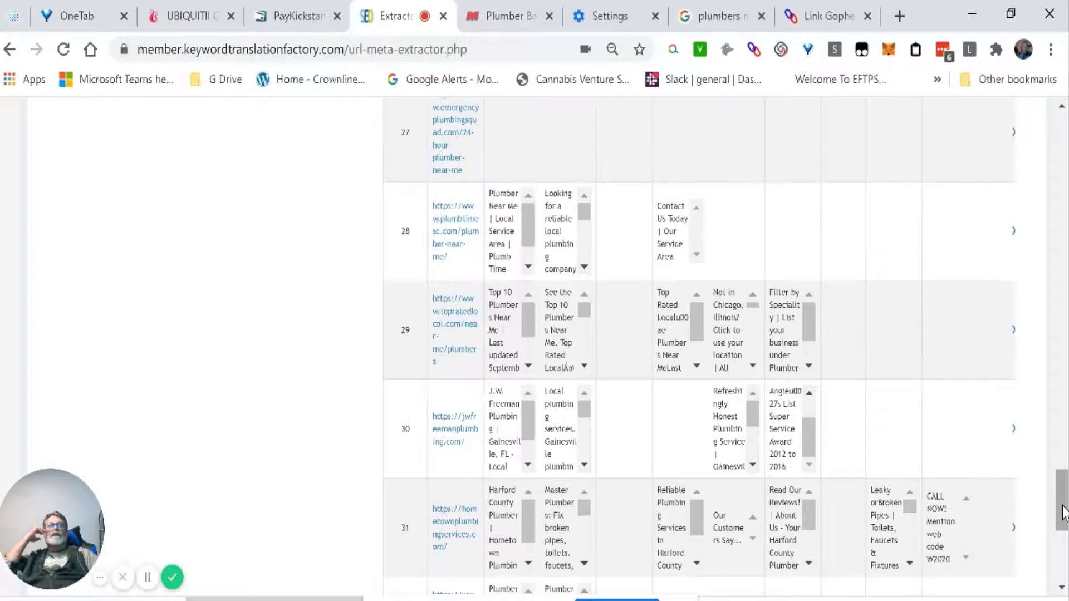
left_click_drag(1061, 503, 1054, 89)
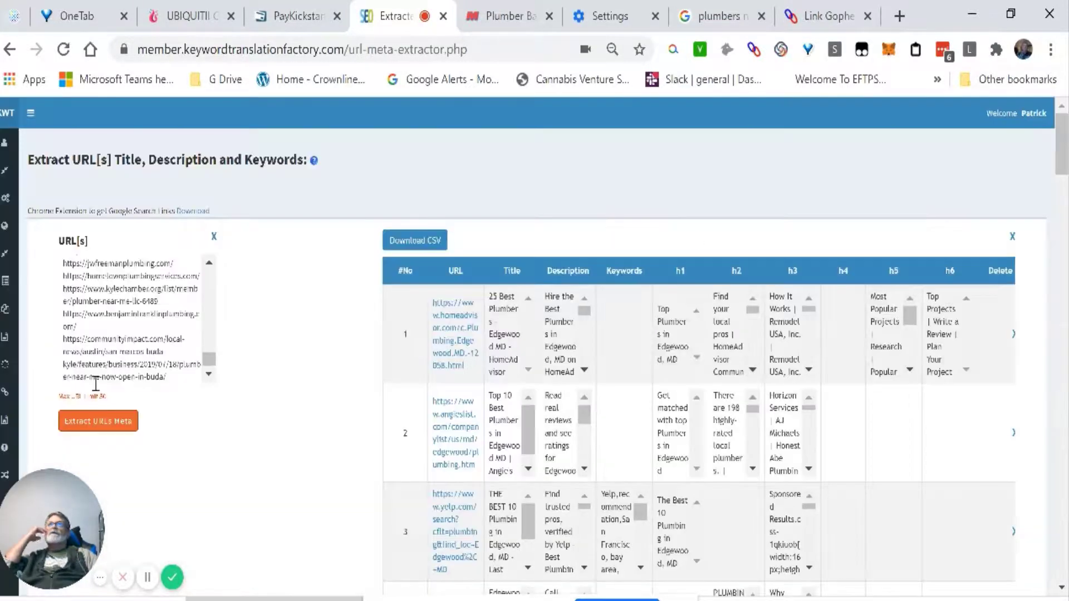